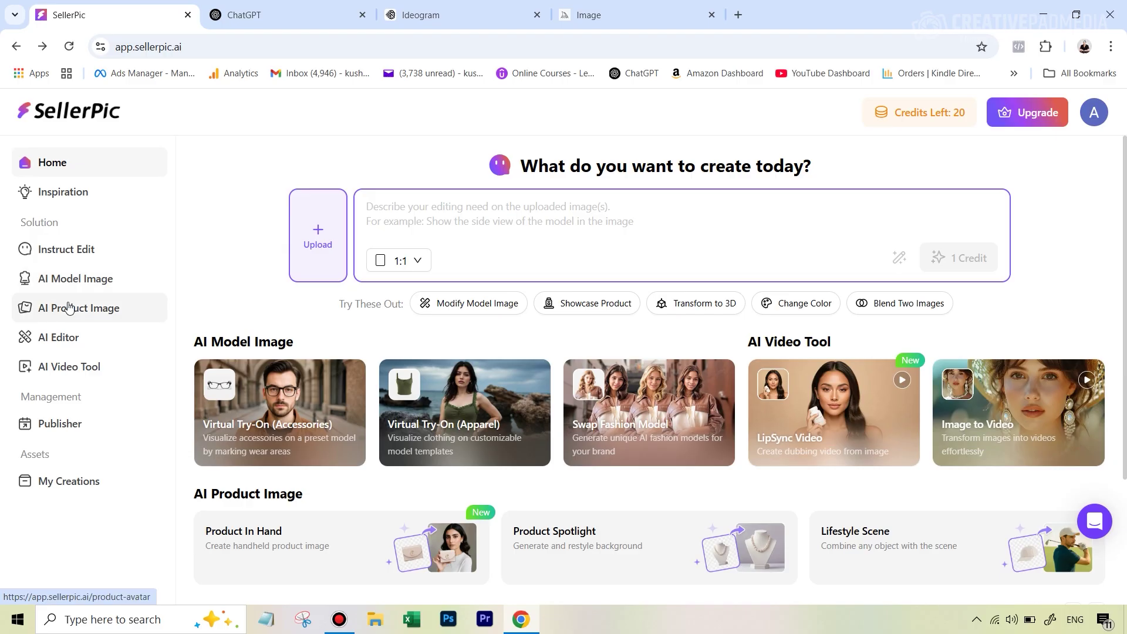
Open the AI Model Image tool on the Virtual Try-On (Accessories) page.
{"action": "left_click", "coordinate": [71, 290]}
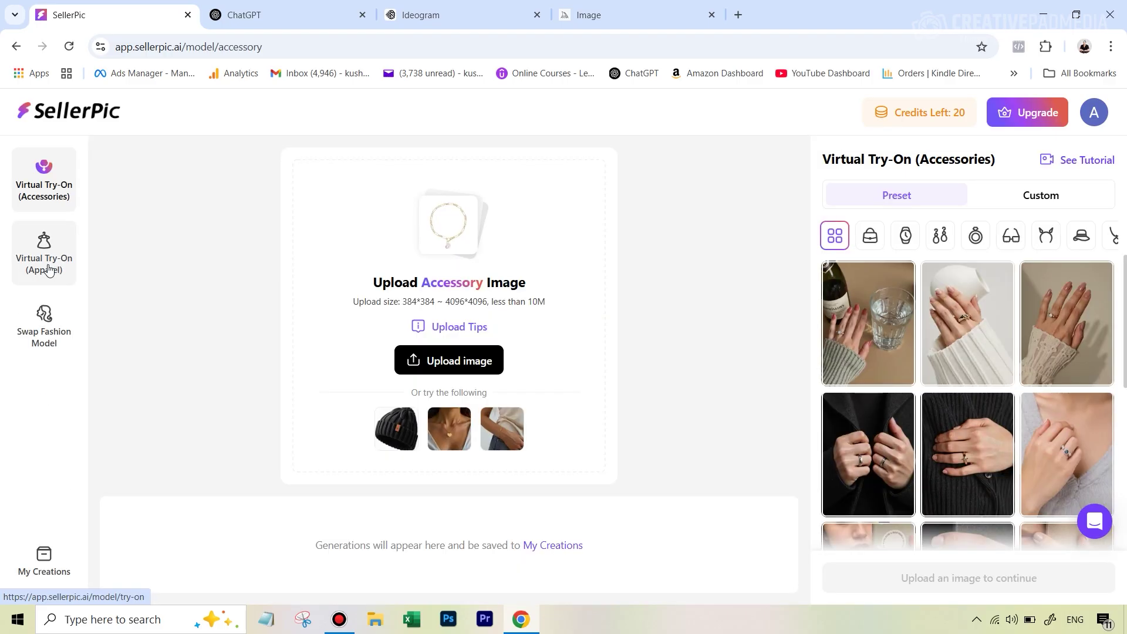
Switch to Virtual Try-On (Apparel) and dismiss the updates announcement.
{"action": "left_click", "coordinate": [48, 269]}
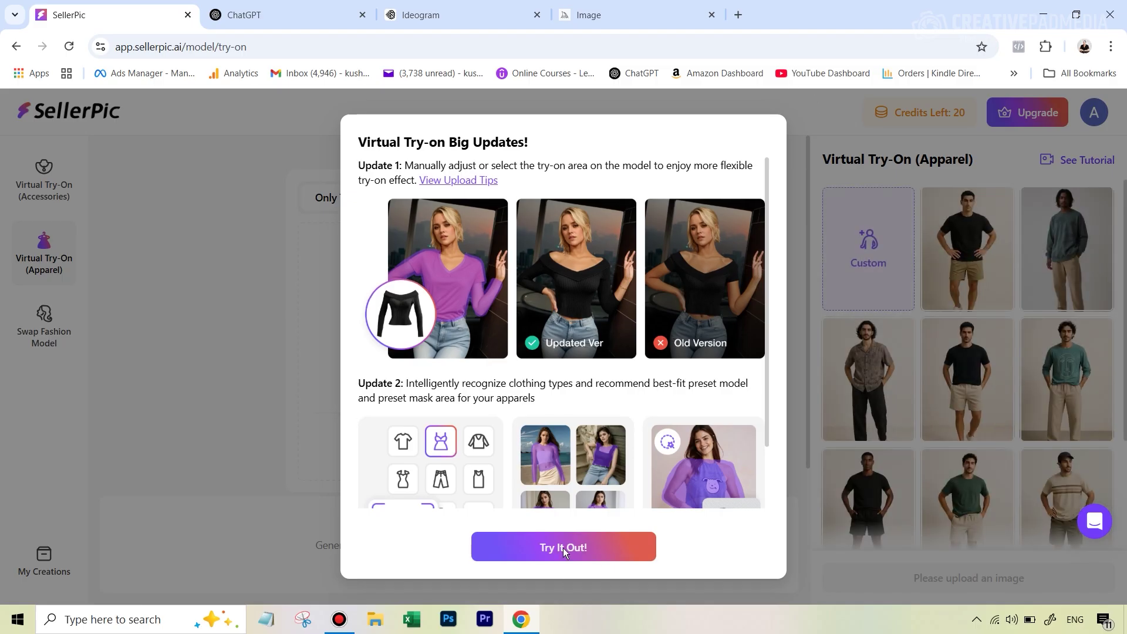
{"action": "left_click", "coordinate": [563, 547]}
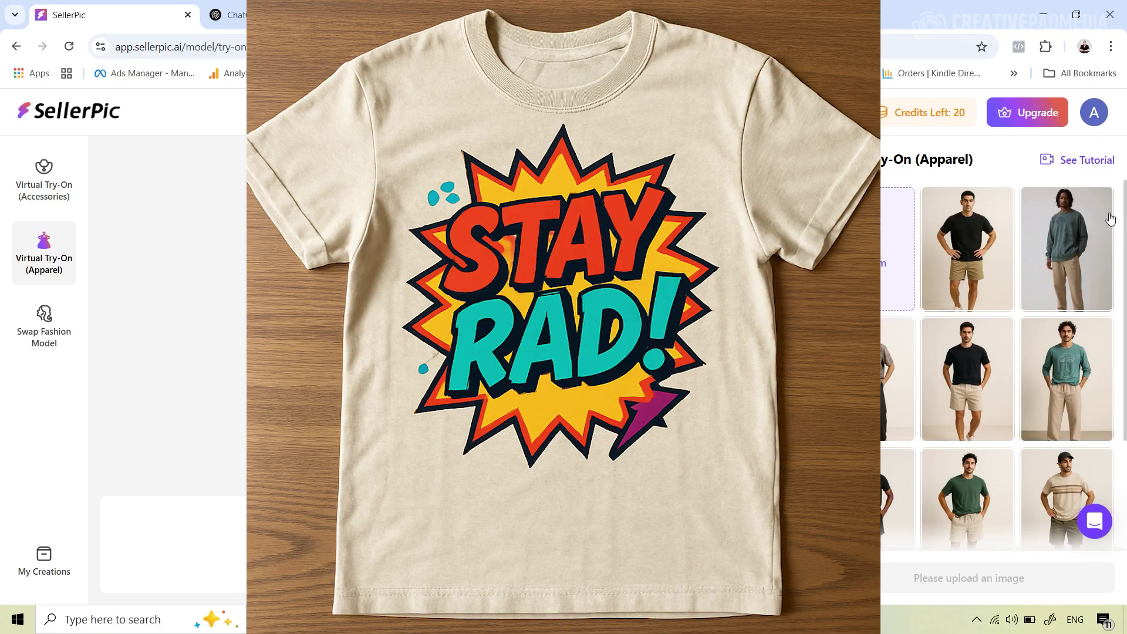
Upload the STAY RAD tee image as the top garment.
{"action": "mouse_move", "coordinate": [987, 288]}
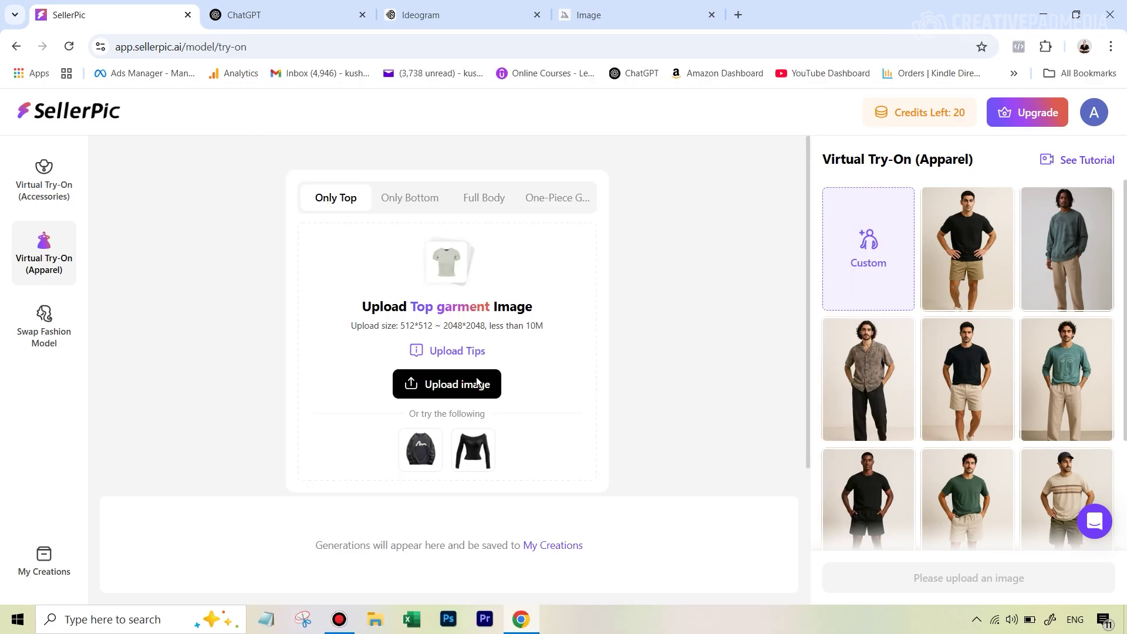
{"action": "left_click", "coordinate": [477, 388]}
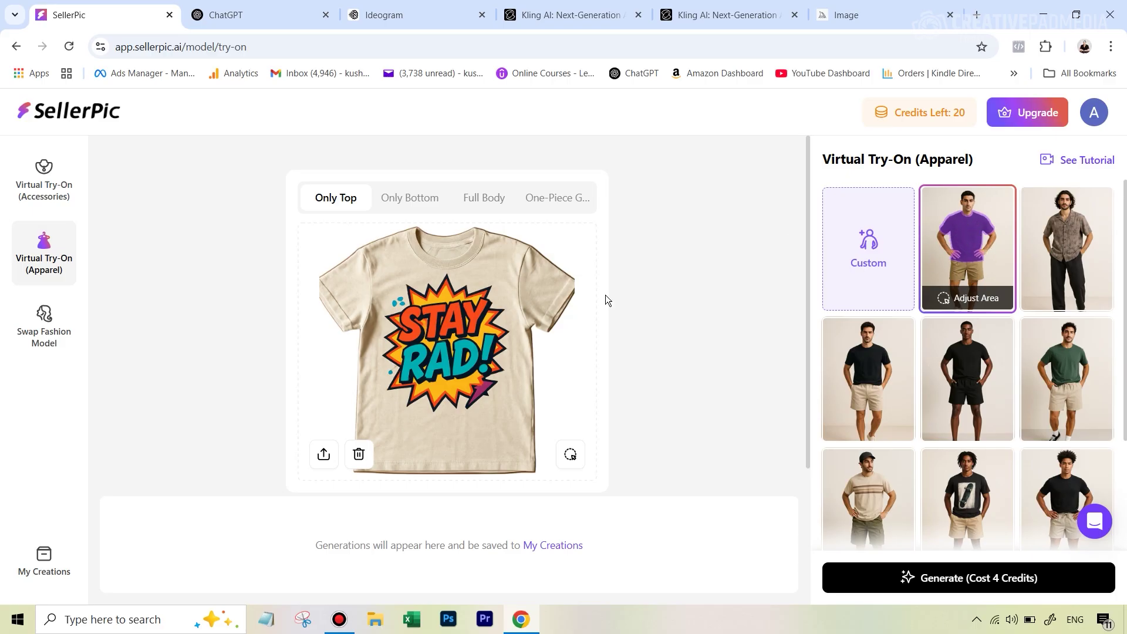
{"action": "left_click", "coordinate": [968, 299]}
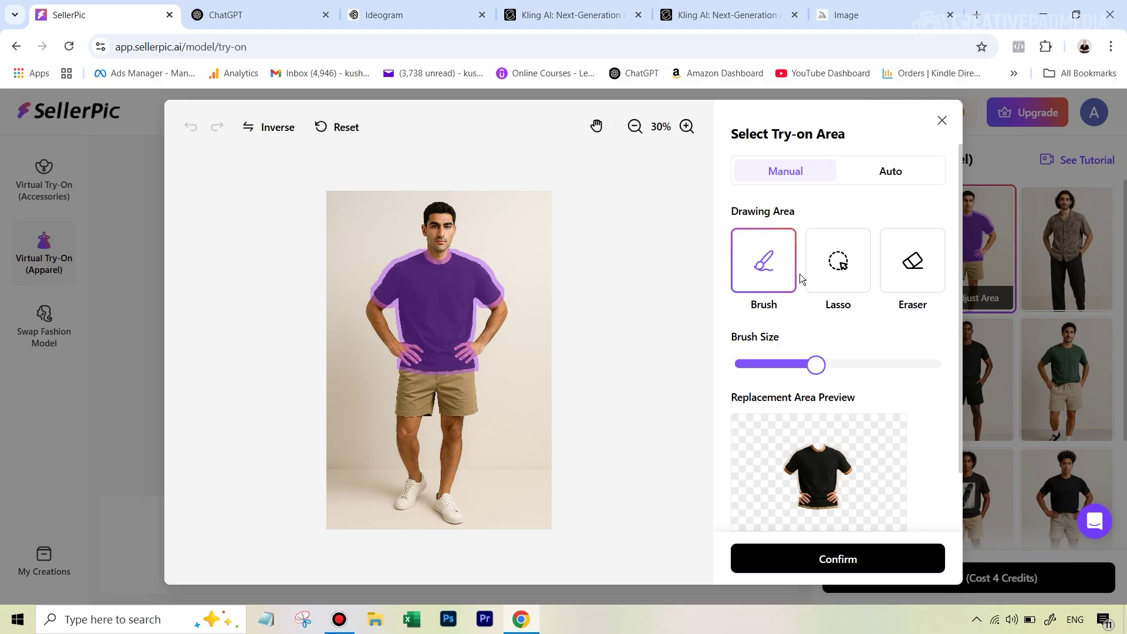
{"action": "mouse_move", "coordinate": [453, 375]}
{"action": "left_mouse_down"}
{"action": "mouse_move", "coordinate": [461, 402]}
{"action": "mouse_move", "coordinate": [420, 367]}
{"action": "mouse_move", "coordinate": [414, 387]}
{"action": "left_mouse_up"}
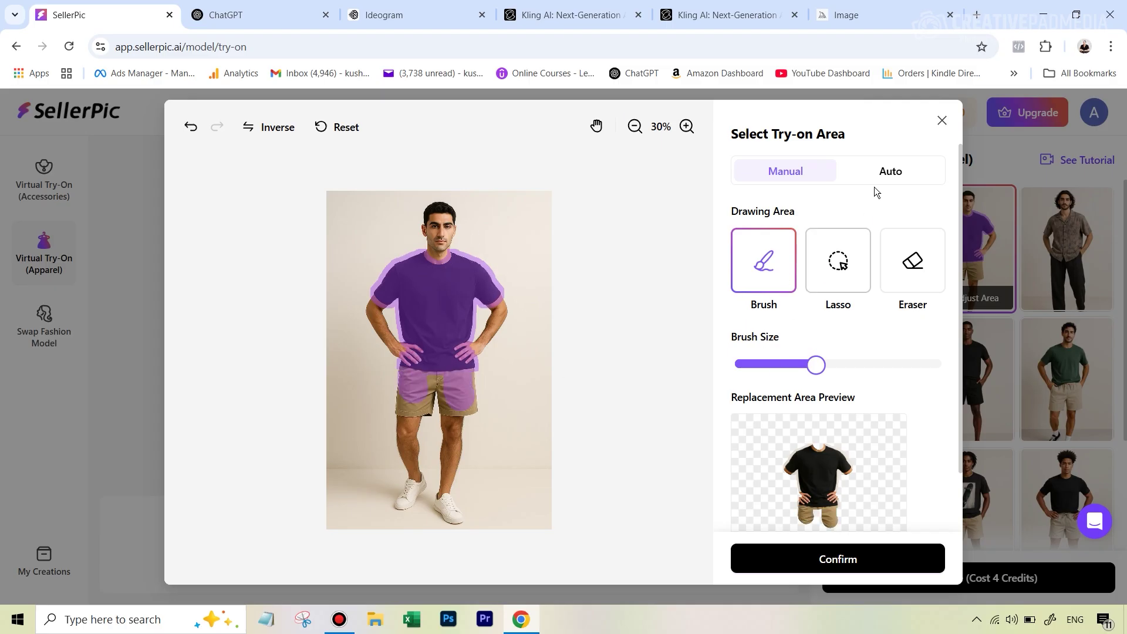
{"action": "left_click", "coordinate": [189, 127]}
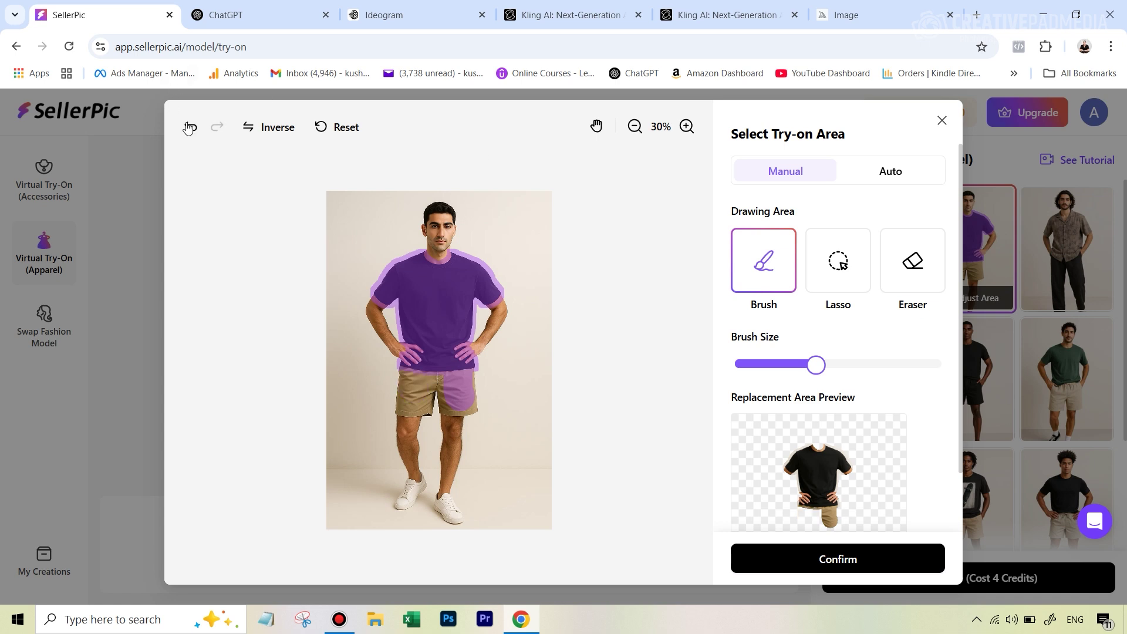
{"action": "left_click", "coordinate": [189, 127]}
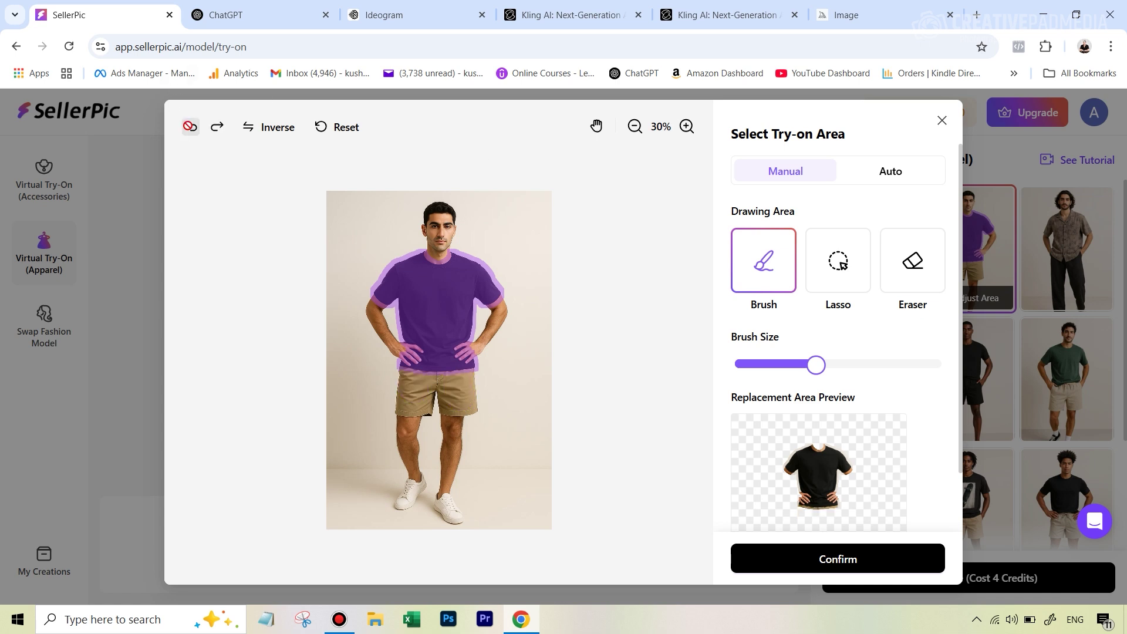
{"action": "left_click", "coordinate": [870, 568]}
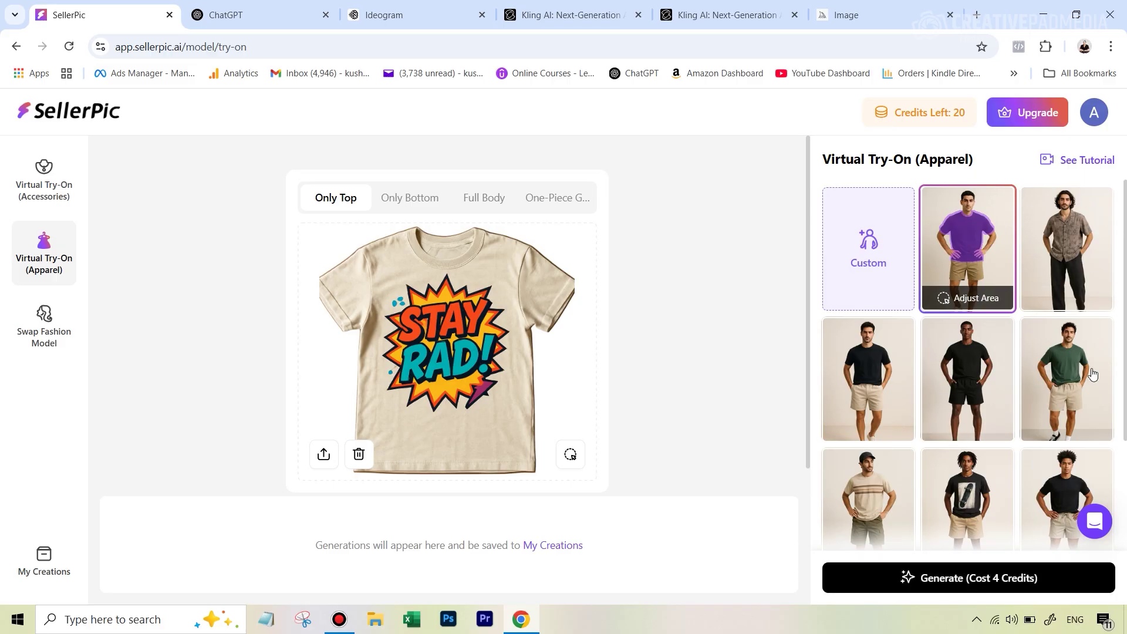
Generate four try-ons of the model in the STAY RAD tee and khaki shorts for 4 credits.
{"action": "mouse_move", "coordinate": [956, 439]}
{"action": "left_click", "coordinate": [952, 586]}
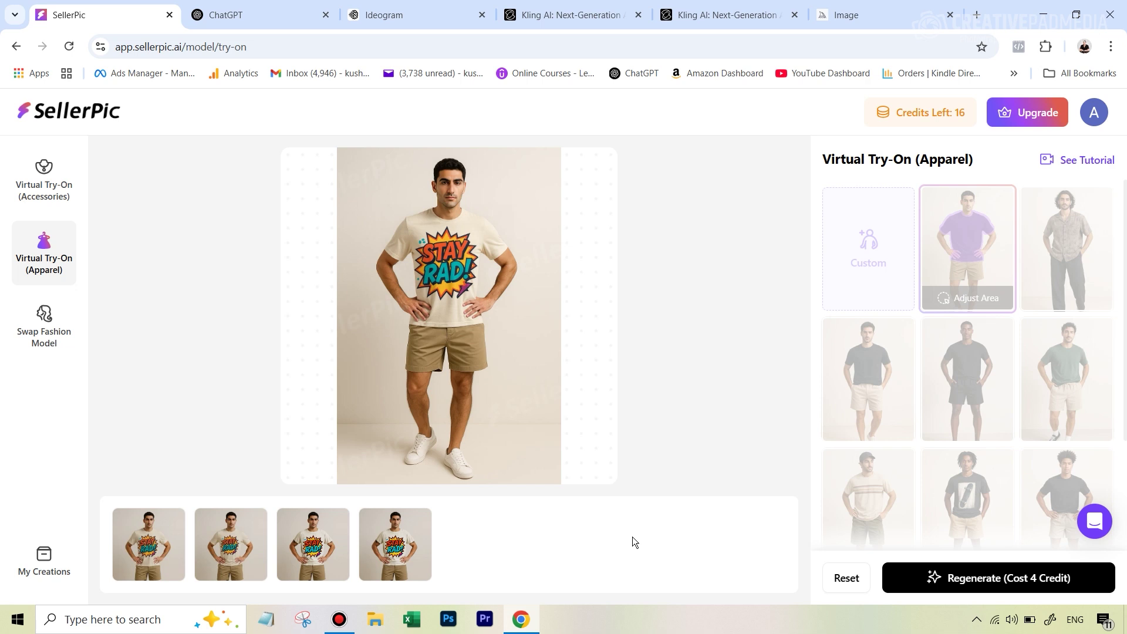
{"action": "left_click", "coordinate": [395, 544]}
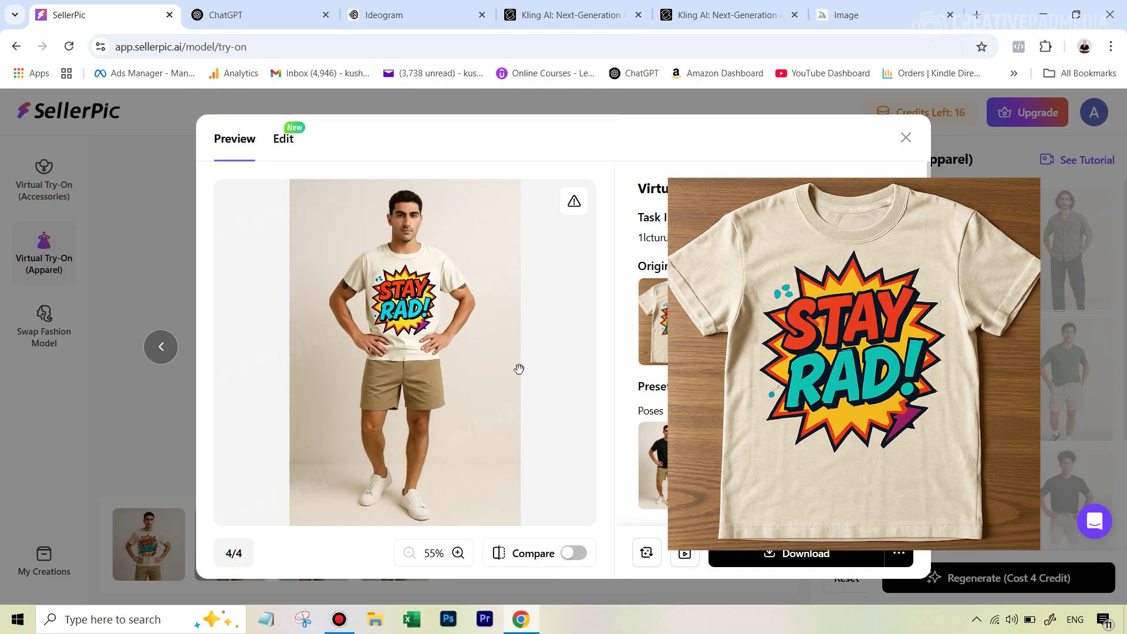
{"action": "left_click", "coordinate": [905, 139]}
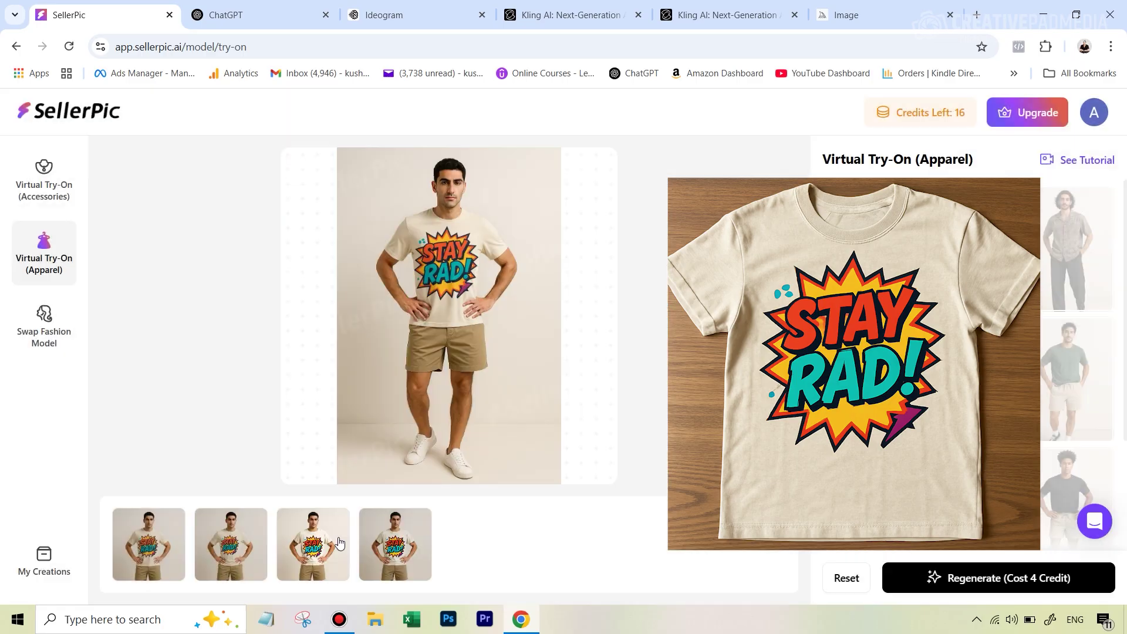
{"action": "left_click", "coordinate": [302, 549]}
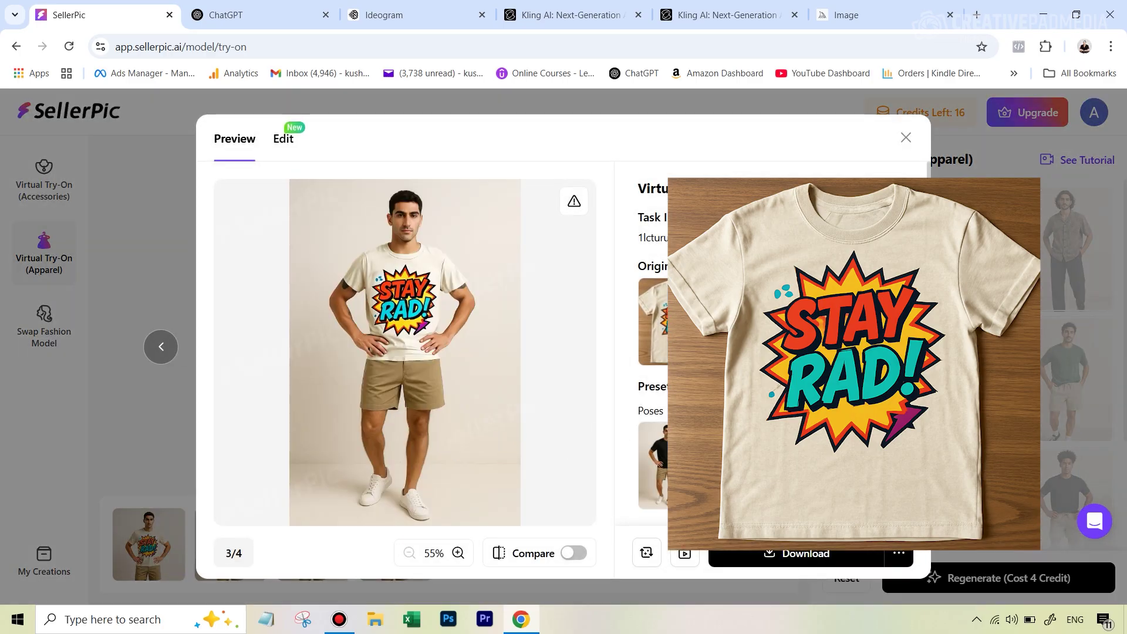
{"action": "left_click", "coordinate": [905, 138]}
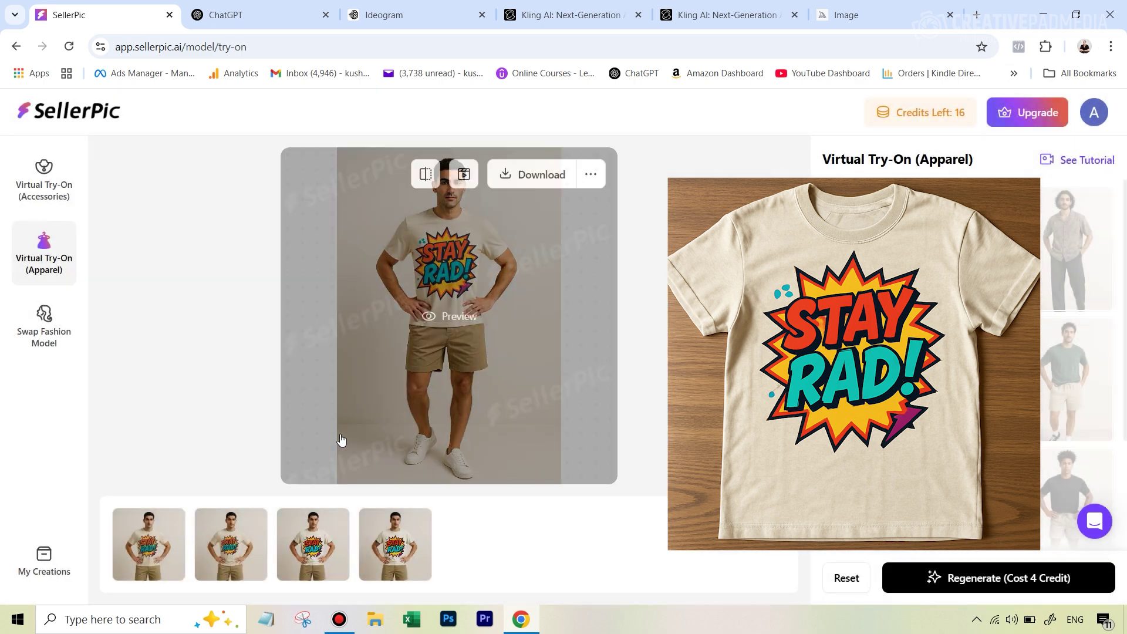
{"action": "left_click", "coordinate": [434, 358]}
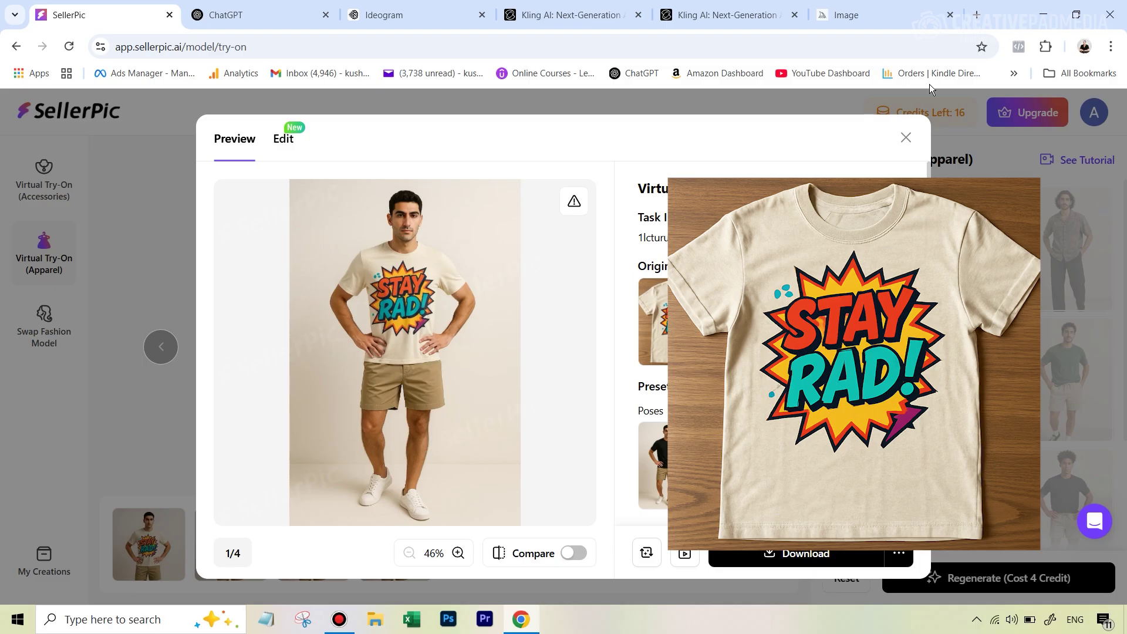
{"action": "left_click", "coordinate": [905, 137]}
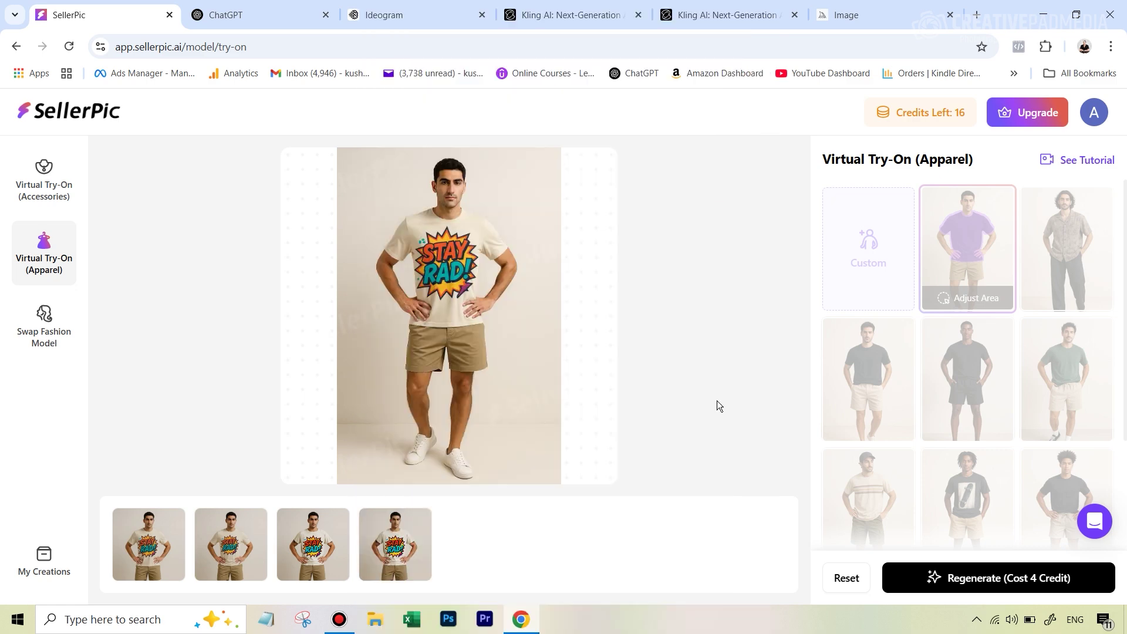
{"action": "left_click", "coordinate": [846, 584]}
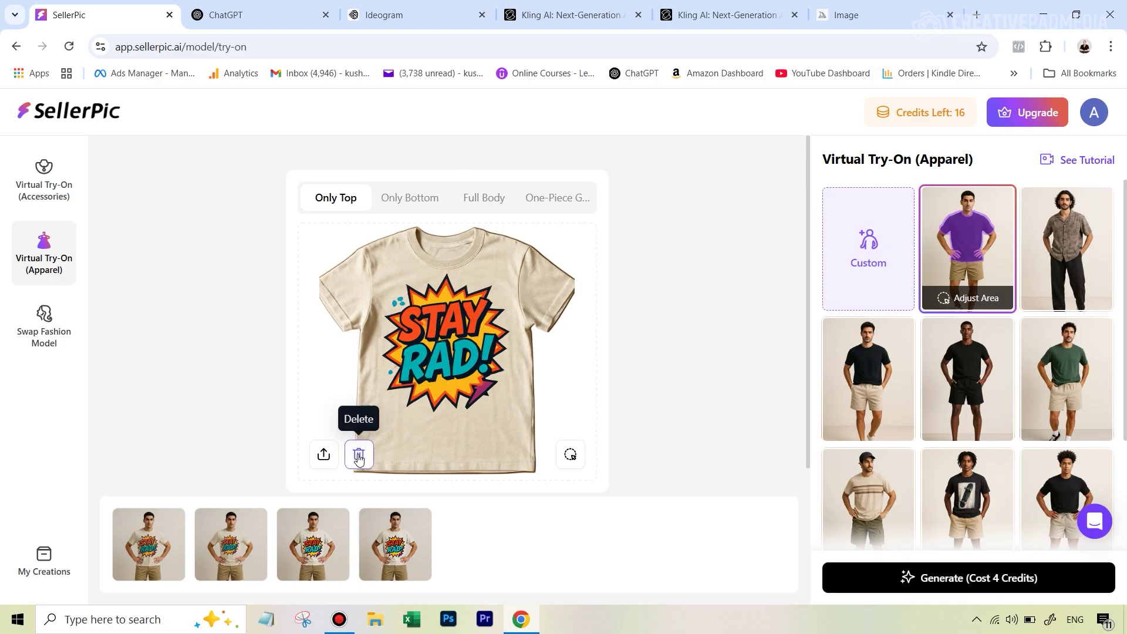
Delete the uploaded tee and switch the try-on mode to Full Body for top and bottom.
{"action": "left_click", "coordinate": [358, 455]}
{"action": "left_click", "coordinate": [409, 203]}
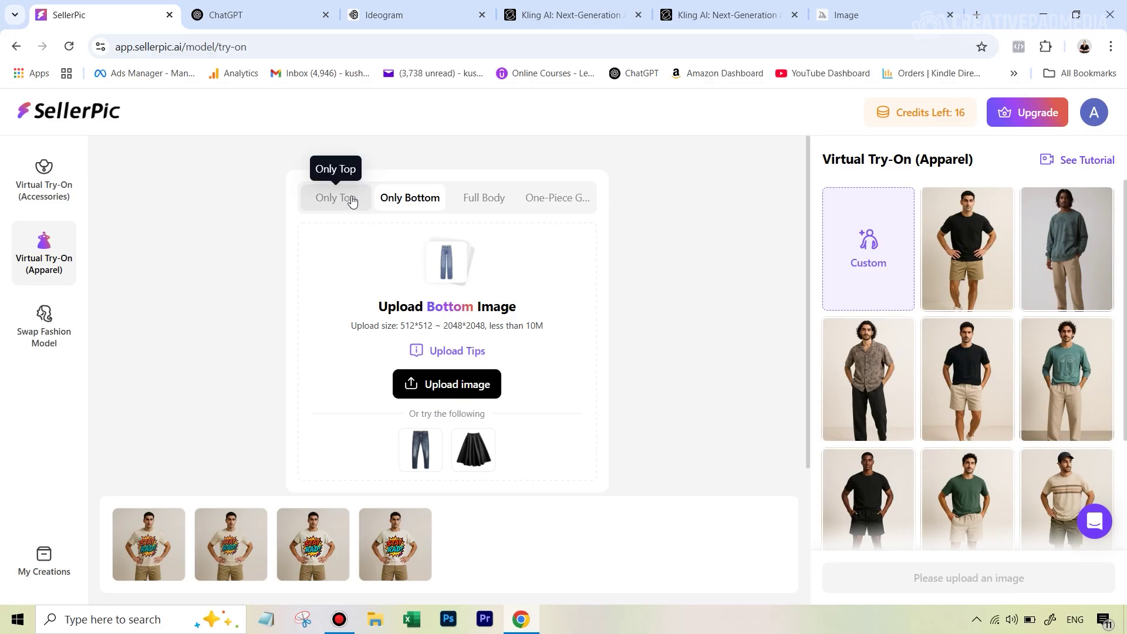
{"action": "left_click", "coordinate": [486, 199]}
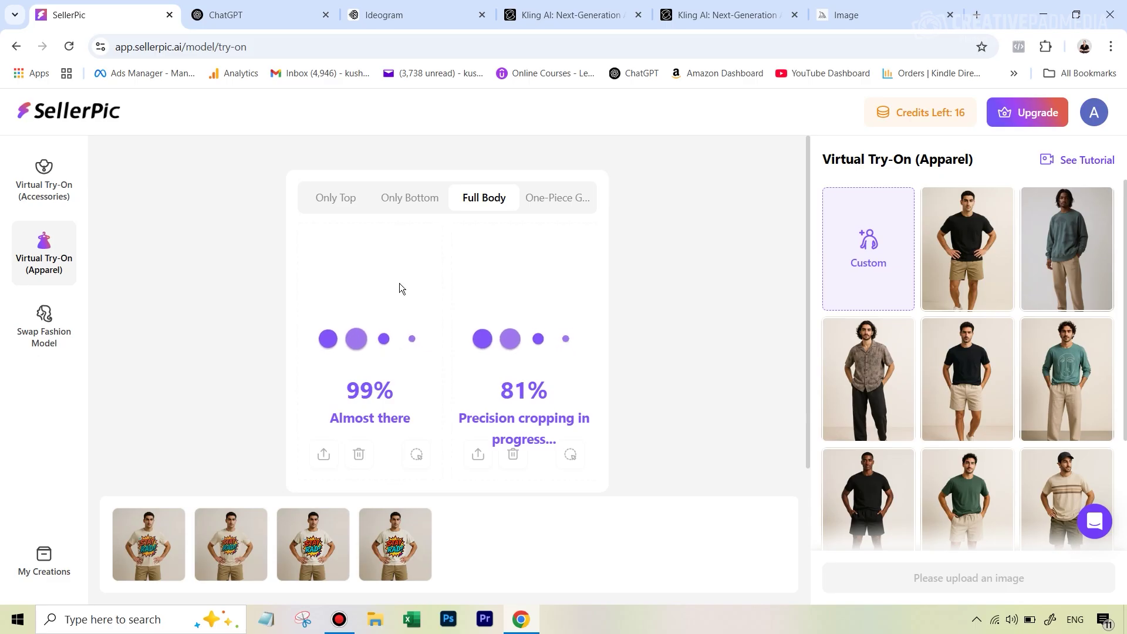
{"action": "mouse_move", "coordinate": [946, 199]}
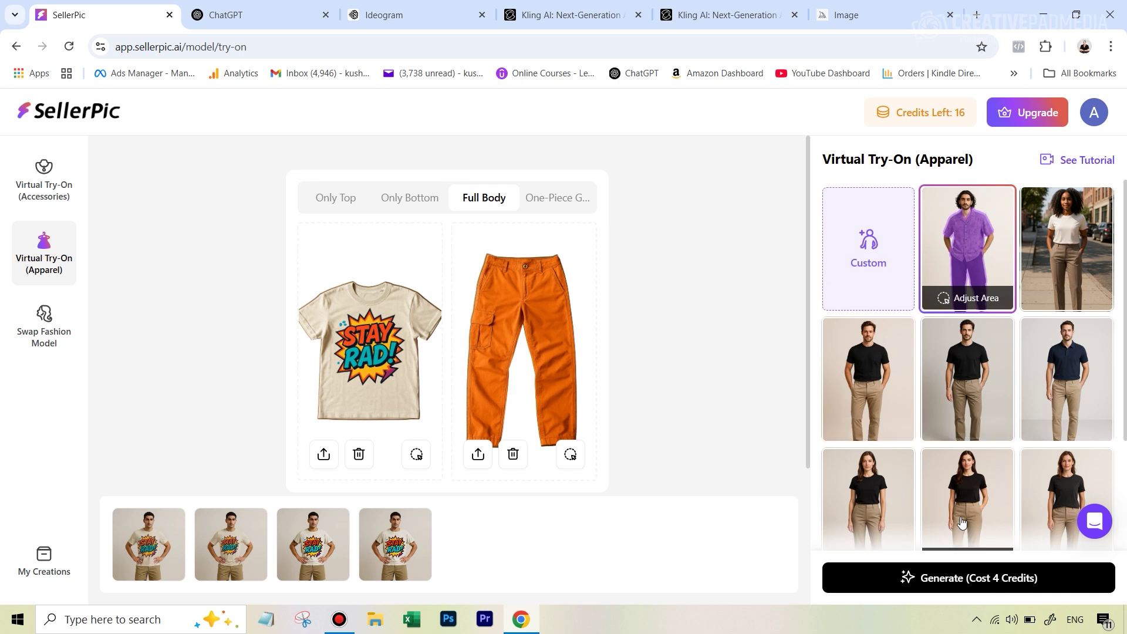
Set the preset model's try-on area to his shirt and trousers, then generate four full-body try-ons.
{"action": "left_click", "coordinate": [969, 261]}
{"action": "left_click", "coordinate": [971, 267]}
{"action": "left_click", "coordinate": [973, 297]}
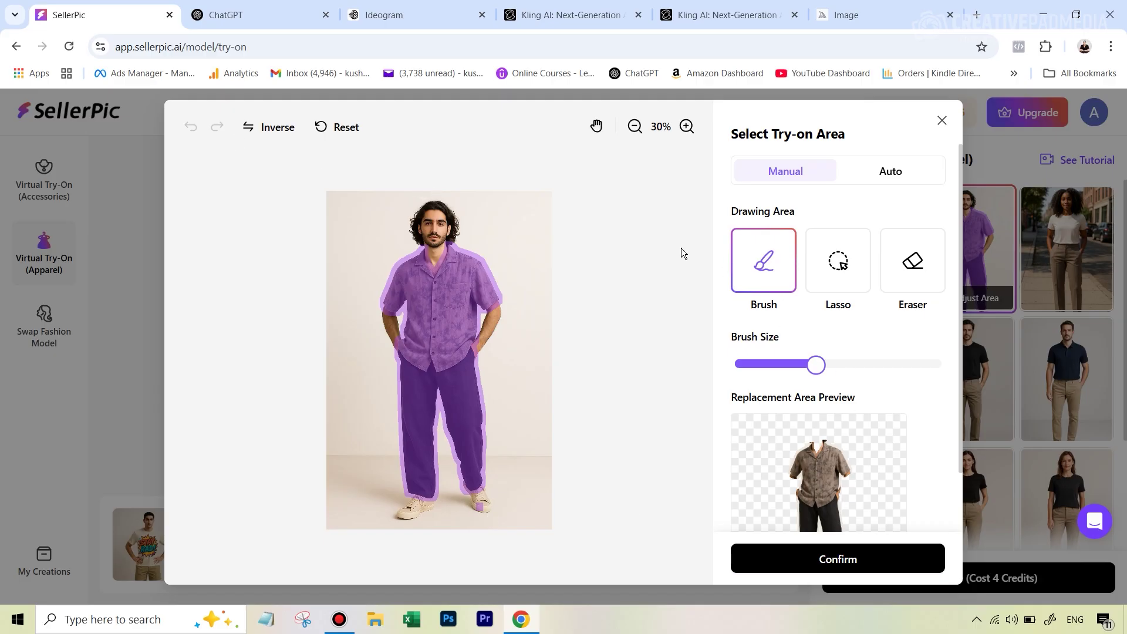
{"action": "left_click", "coordinate": [479, 282]}
{"action": "left_click", "coordinate": [276, 128]}
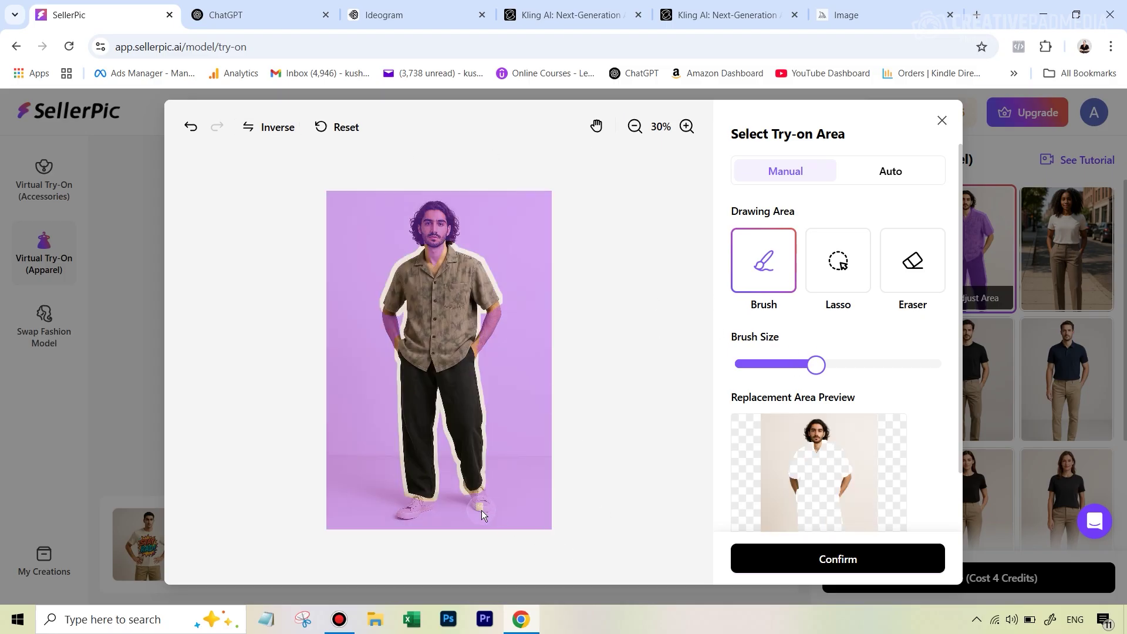
{"action": "left_click", "coordinate": [272, 135]}
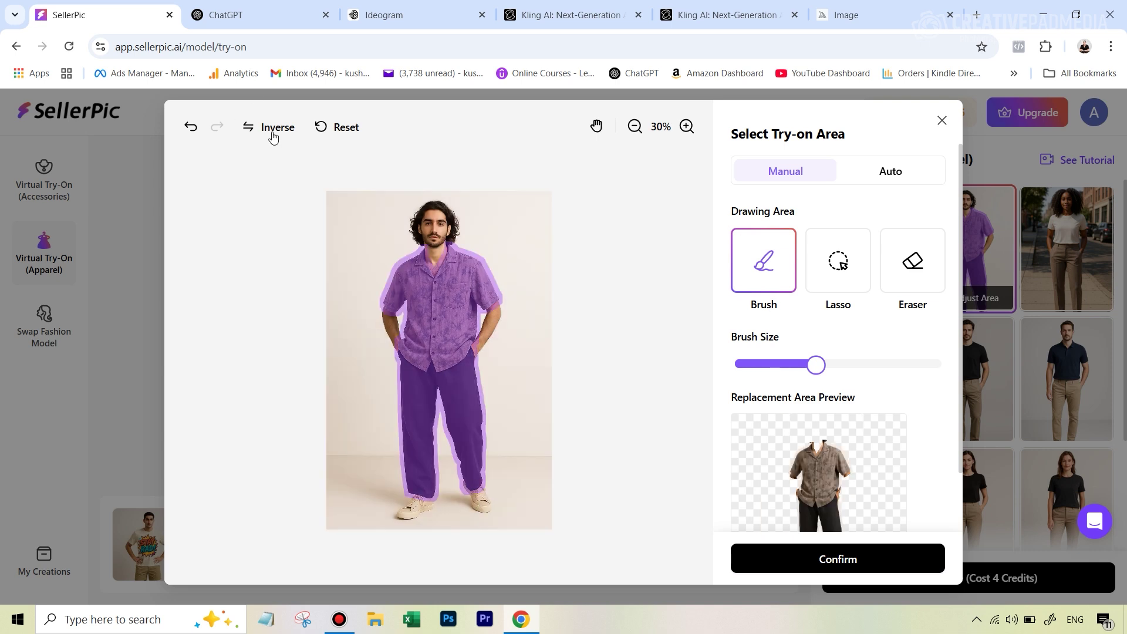
{"action": "left_click", "coordinate": [826, 563]}
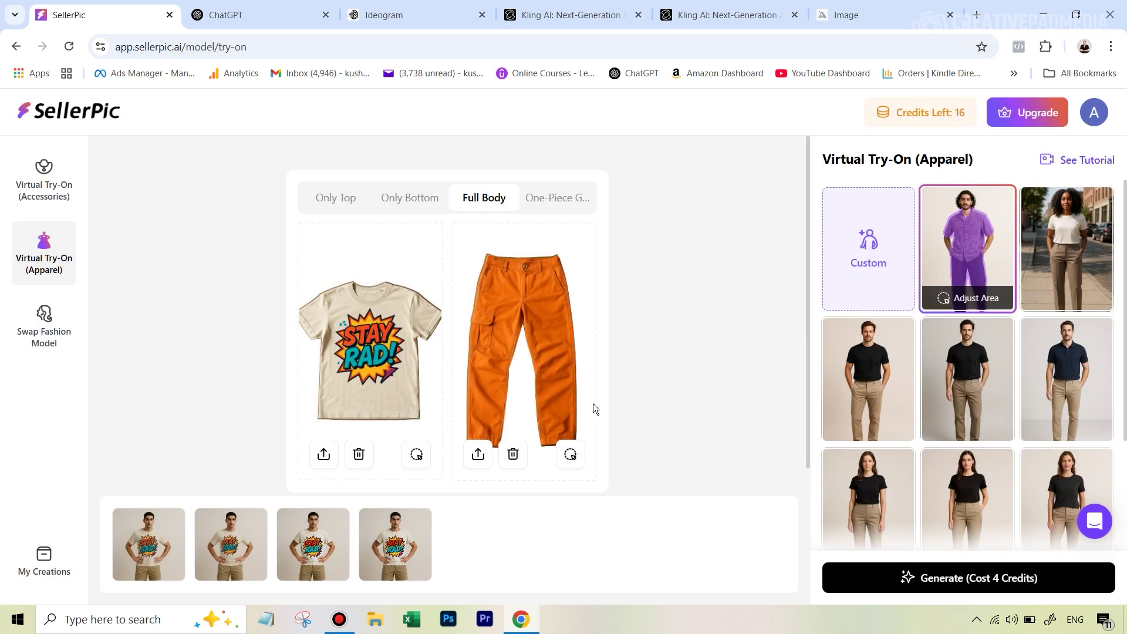
{"action": "left_click", "coordinate": [922, 579]}
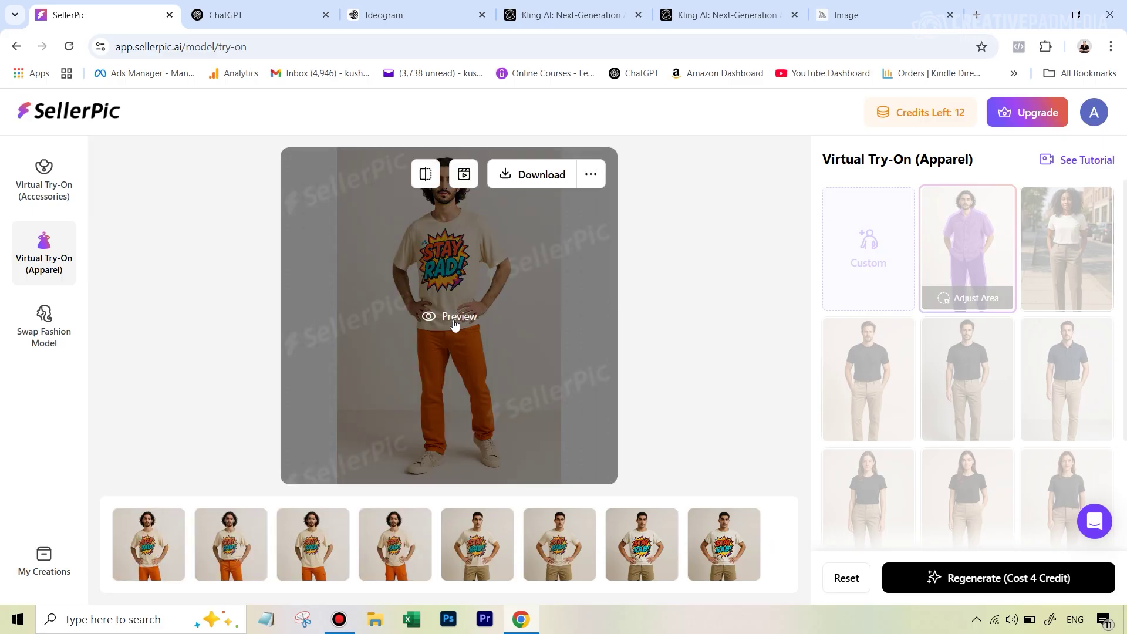
Open result 1, the full-body model in the STAY RAD tee and orange pants.
{"action": "left_click", "coordinate": [161, 536]}
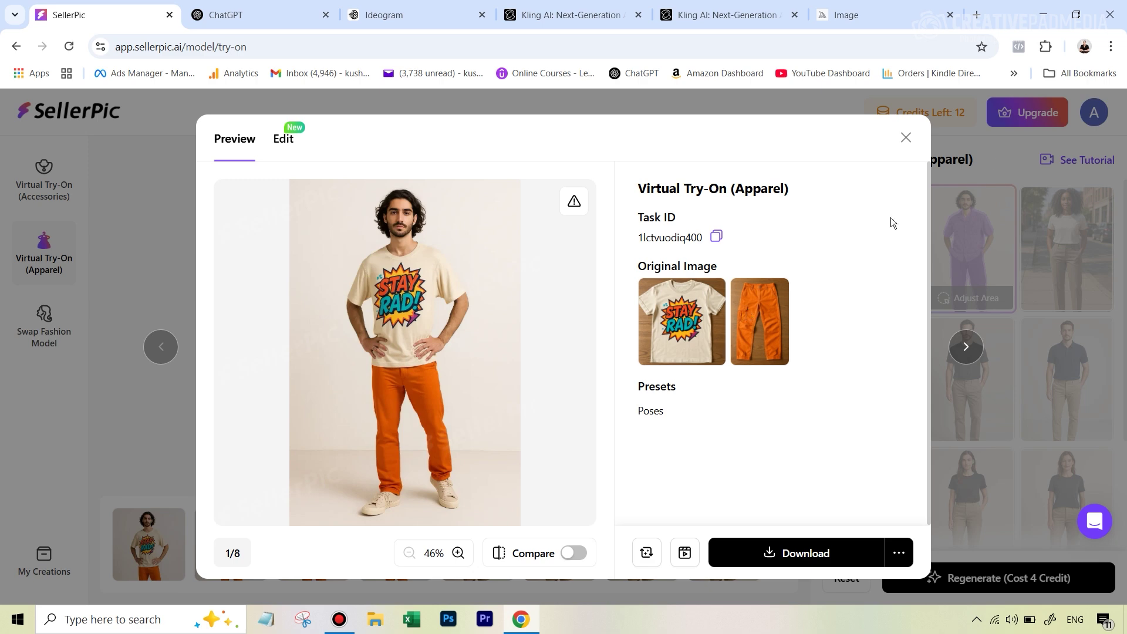
Browse try-on results 2, 3 and 4 one after another.
{"action": "left_click", "coordinate": [906, 137]}
{"action": "left_click", "coordinate": [249, 526]}
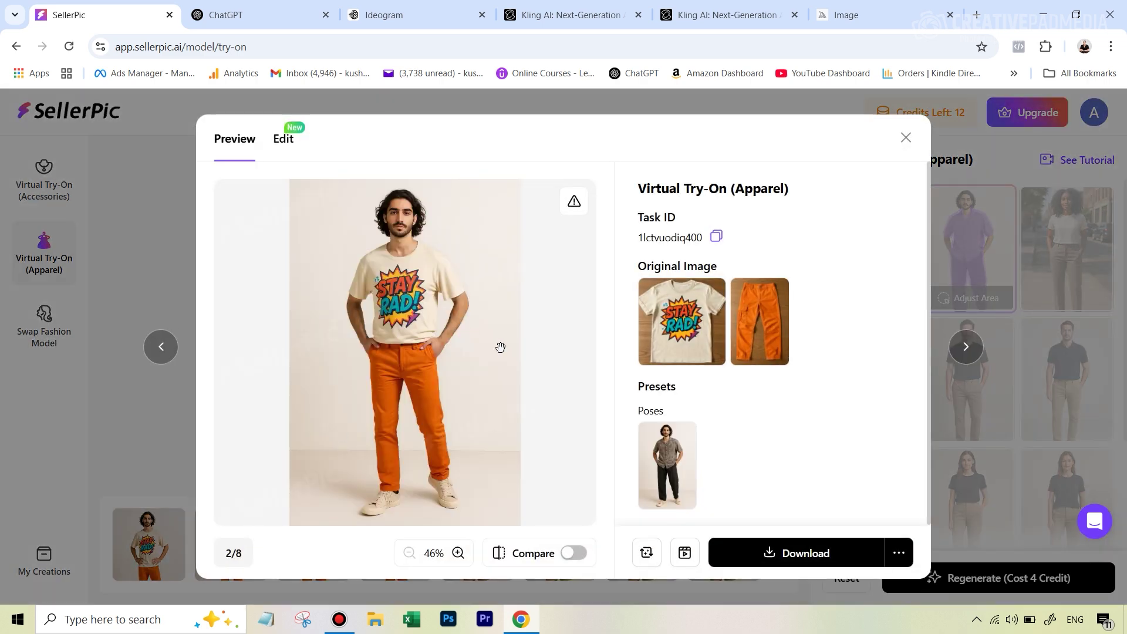
{"action": "left_click", "coordinate": [907, 138]}
{"action": "left_click", "coordinate": [301, 532]}
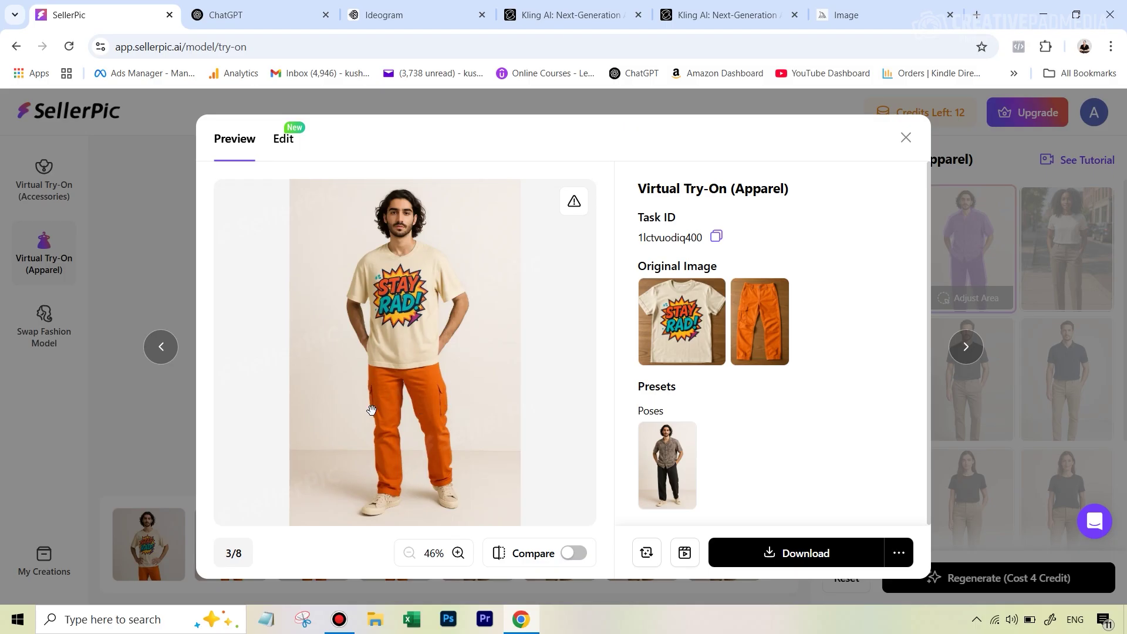
{"action": "left_click", "coordinate": [906, 137]}
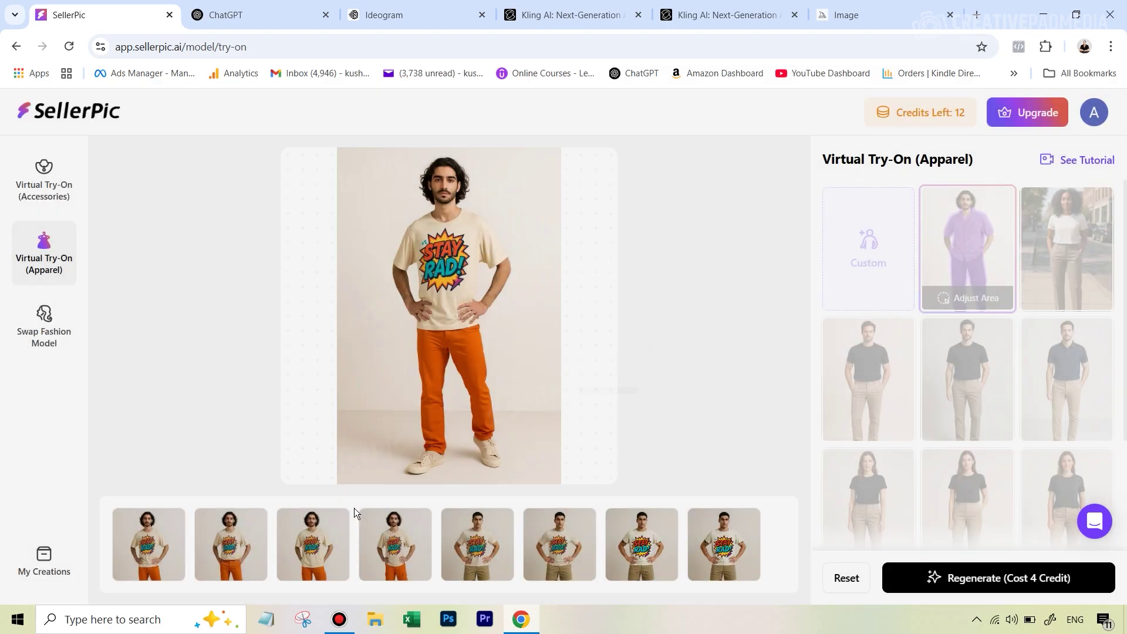
{"action": "left_click", "coordinate": [384, 544]}
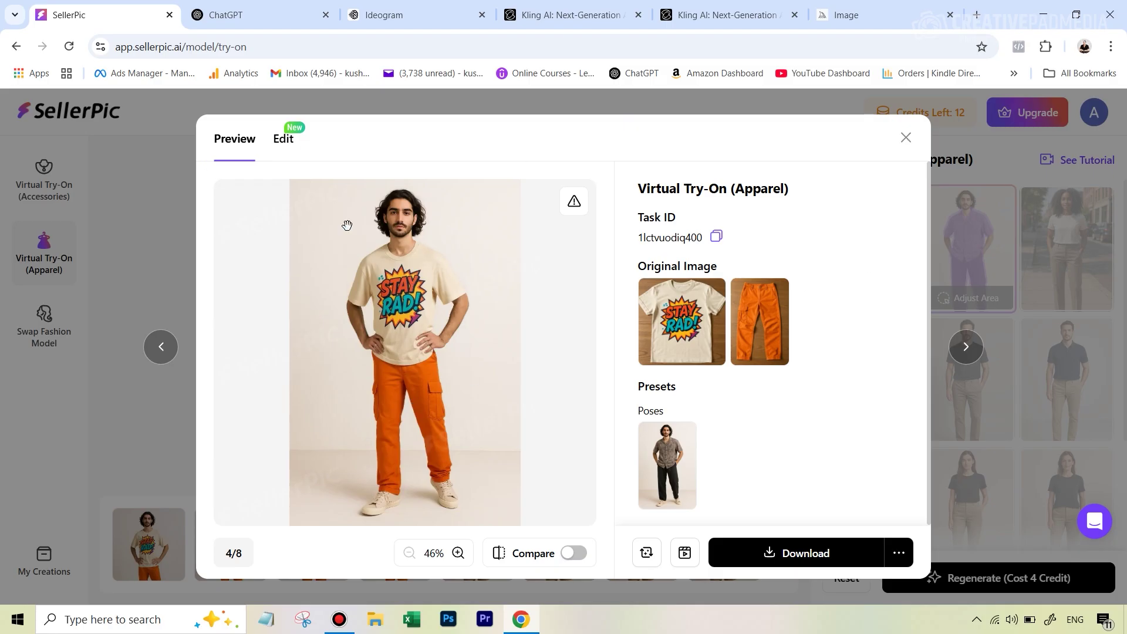
Check result 4's Edit tab, close the viewer and reset the try-on.
{"action": "left_click", "coordinate": [286, 141]}
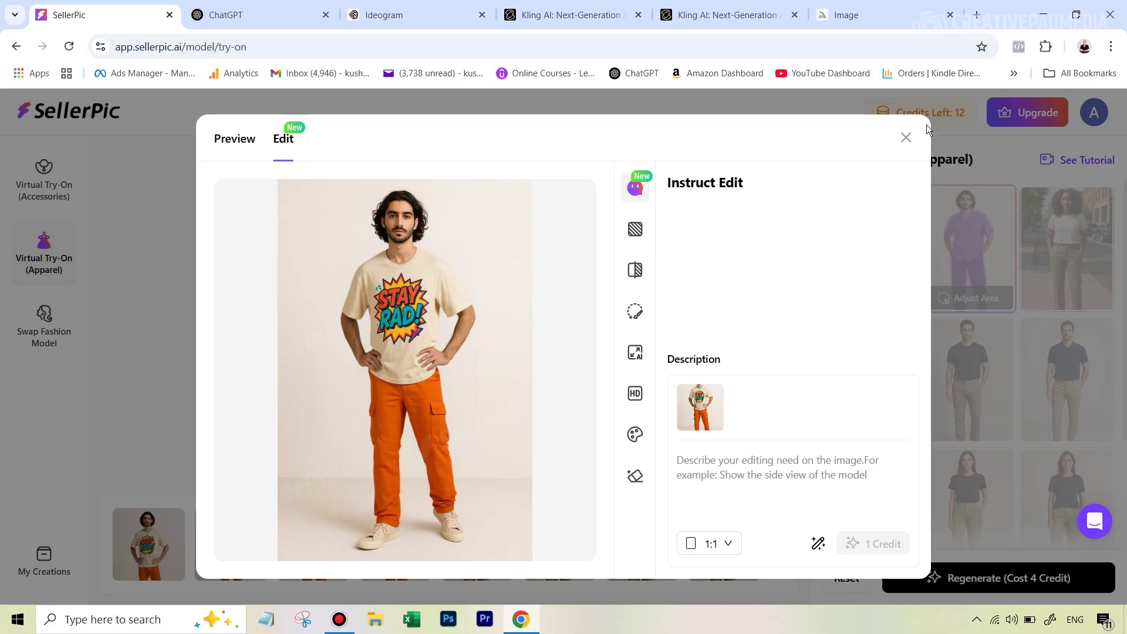
{"action": "left_click", "coordinate": [906, 139]}
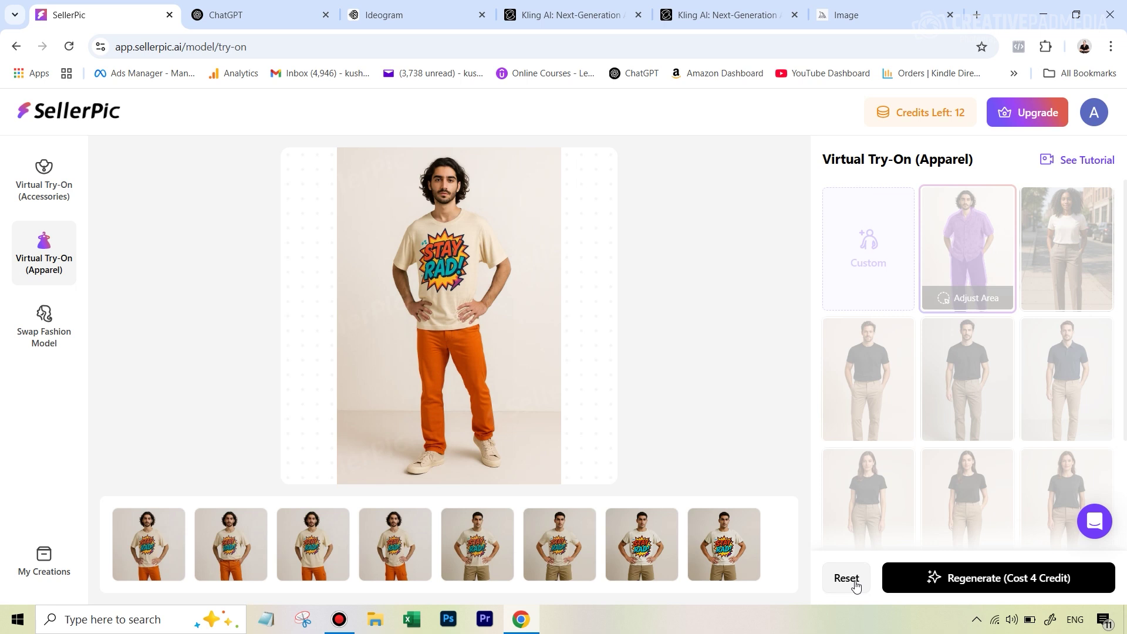
{"action": "left_click", "coordinate": [847, 578]}
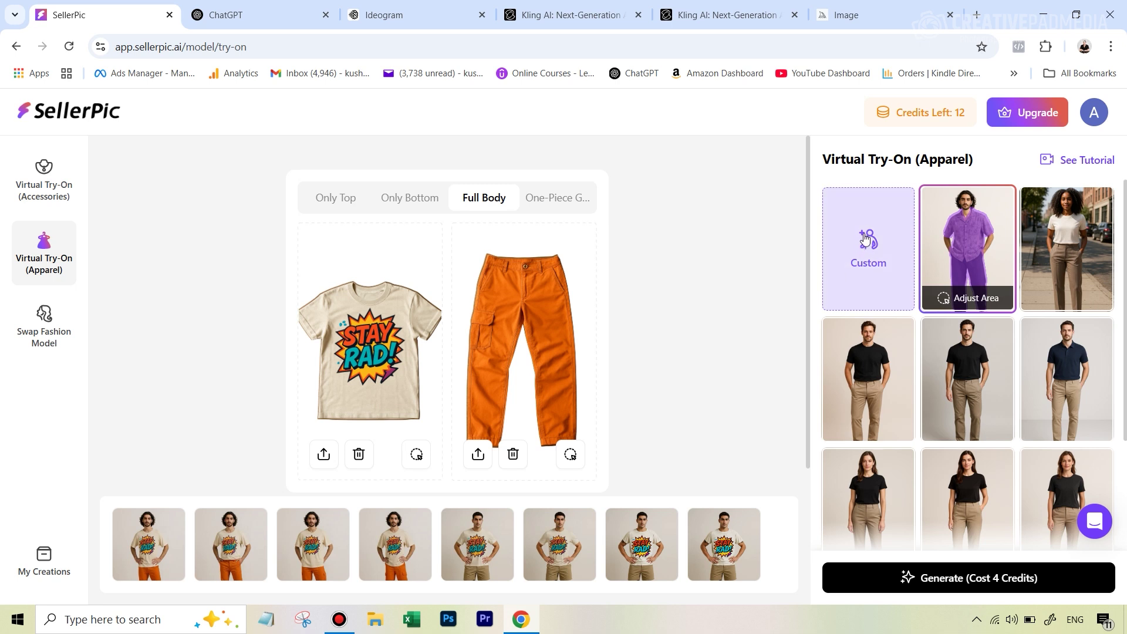
Start a Create My Own custom model using the skateboarder photo as reference.
{"action": "left_click", "coordinate": [882, 261]}
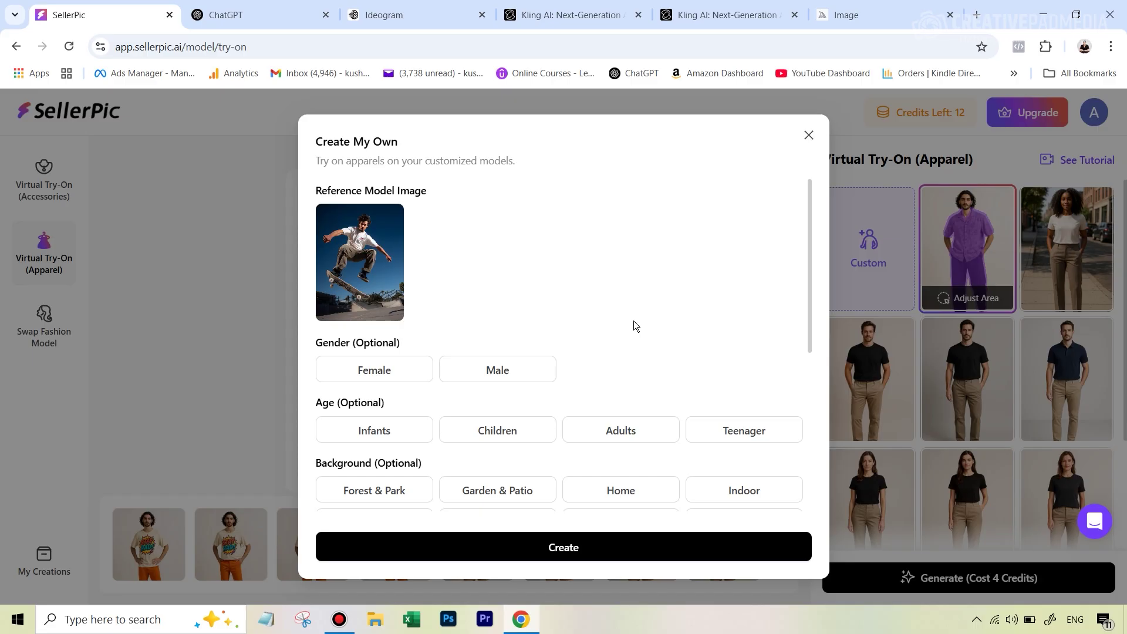
Create a Male, Adults custom model with an Outdoor scene and a chosen camera distance.
{"action": "left_click", "coordinate": [496, 367]}
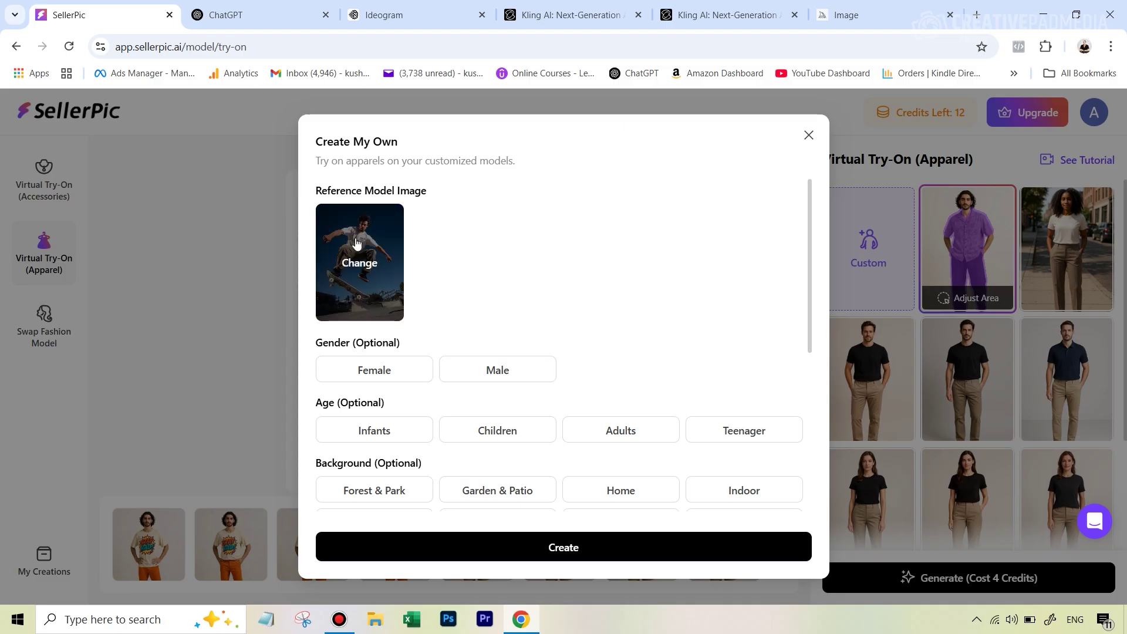
{"action": "left_click", "coordinate": [483, 374]}
{"action": "scroll", "coordinate": [641, 317], "scroll_direction": "down", "scroll_amount": 1}
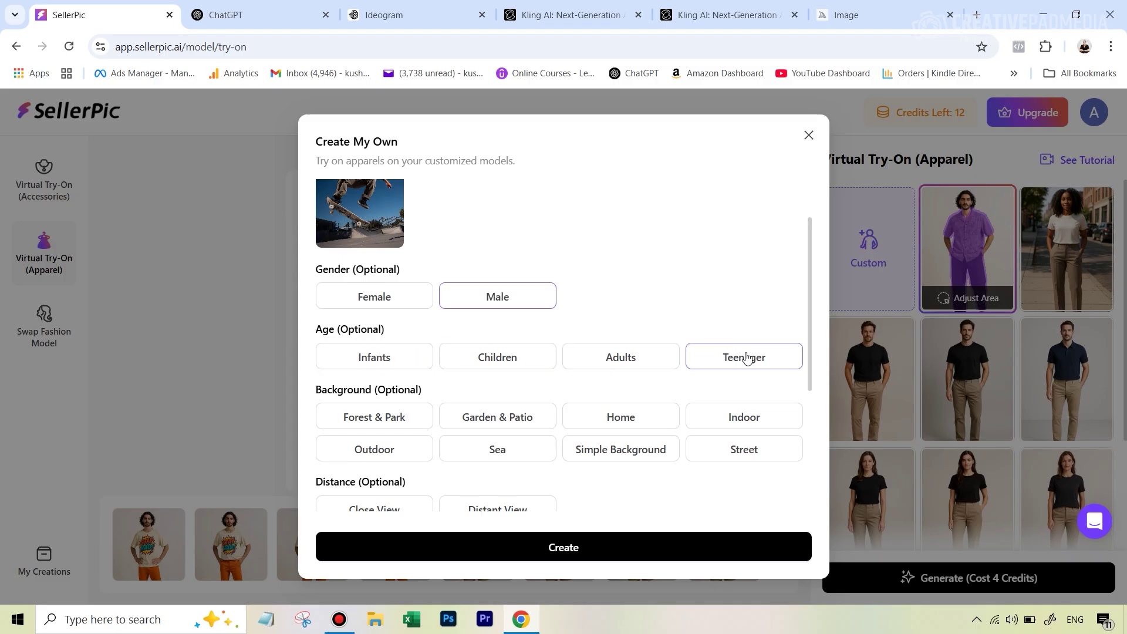
{"action": "left_click", "coordinate": [624, 359]}
{"action": "scroll", "coordinate": [675, 305], "scroll_direction": "down", "scroll_amount": 2}
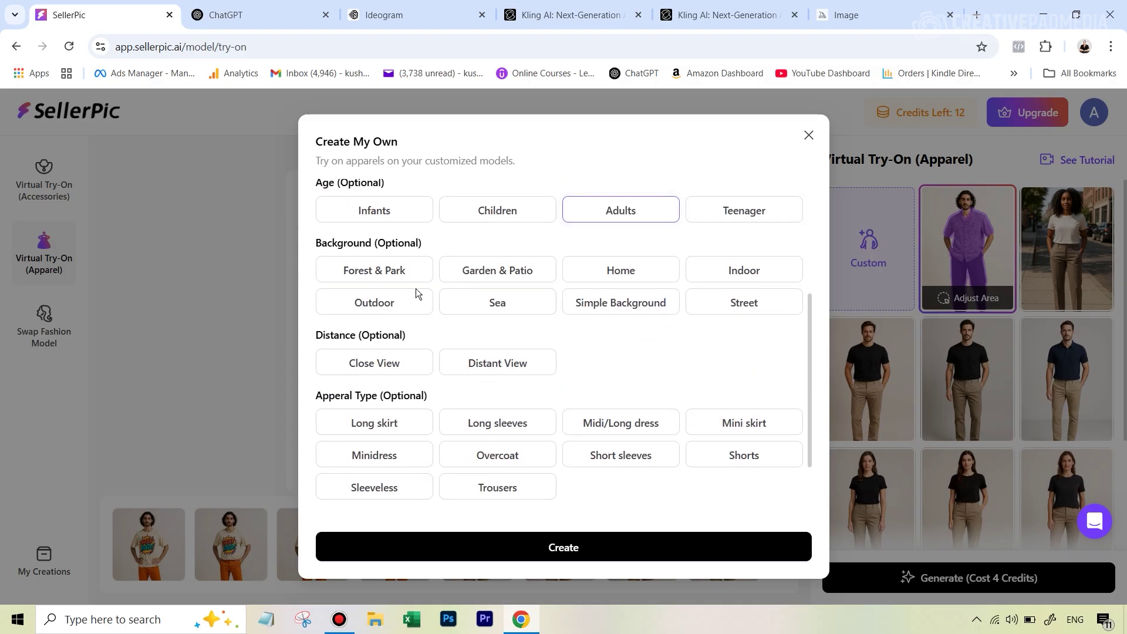
{"action": "left_click", "coordinate": [396, 303]}
{"action": "left_click", "coordinate": [411, 365]}
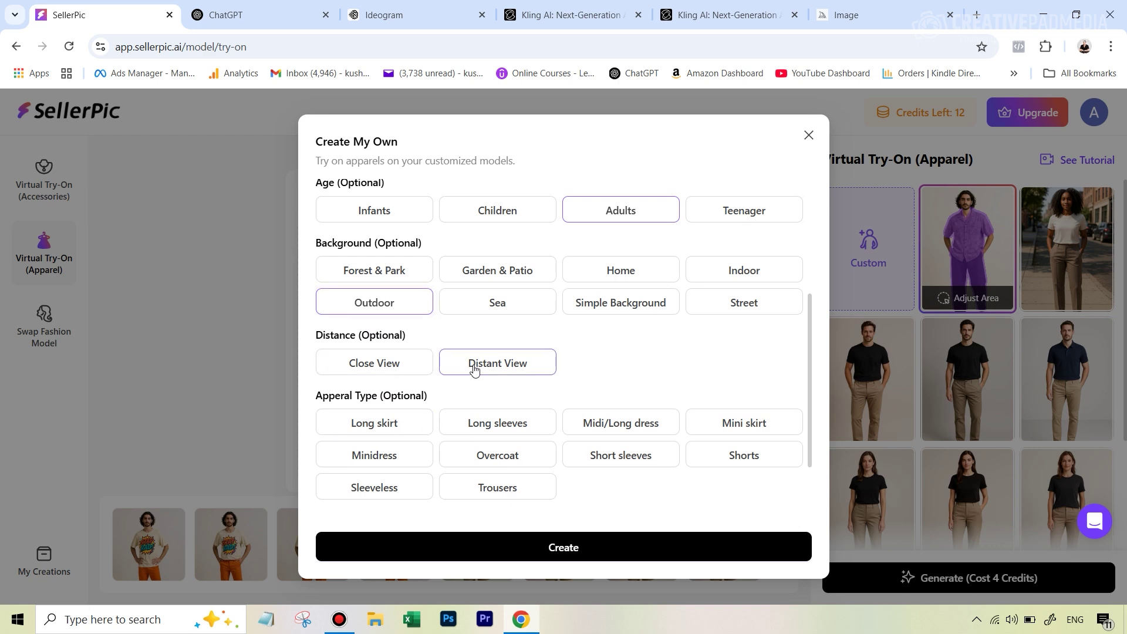
{"action": "scroll", "coordinate": [540, 438], "scroll_direction": "down", "scroll_amount": 2}
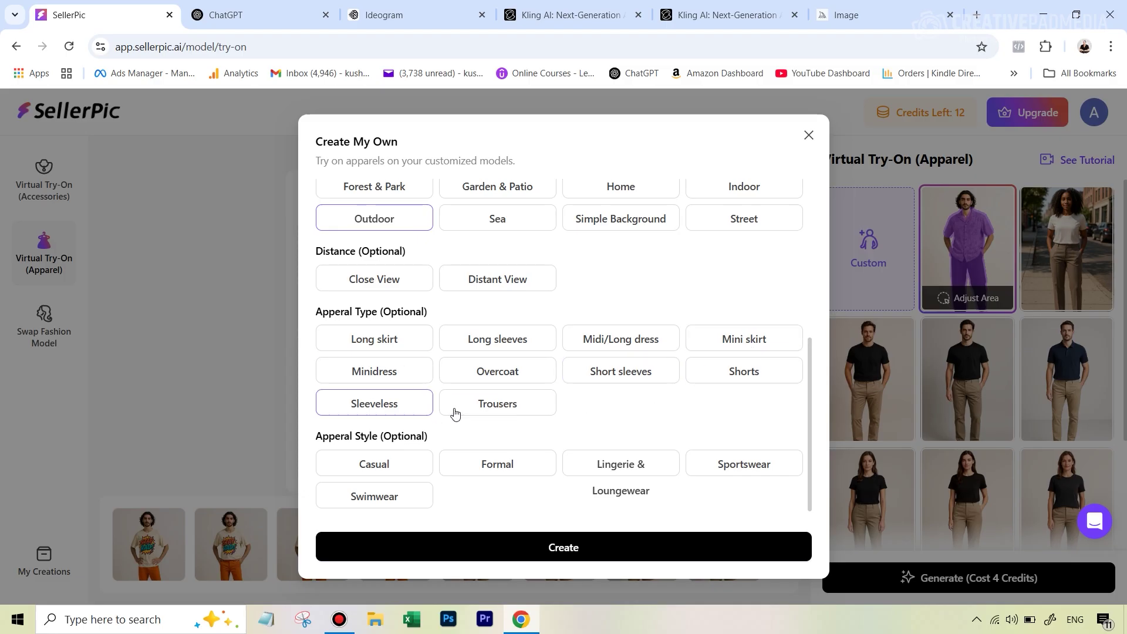
{"action": "left_click", "coordinate": [555, 549]}
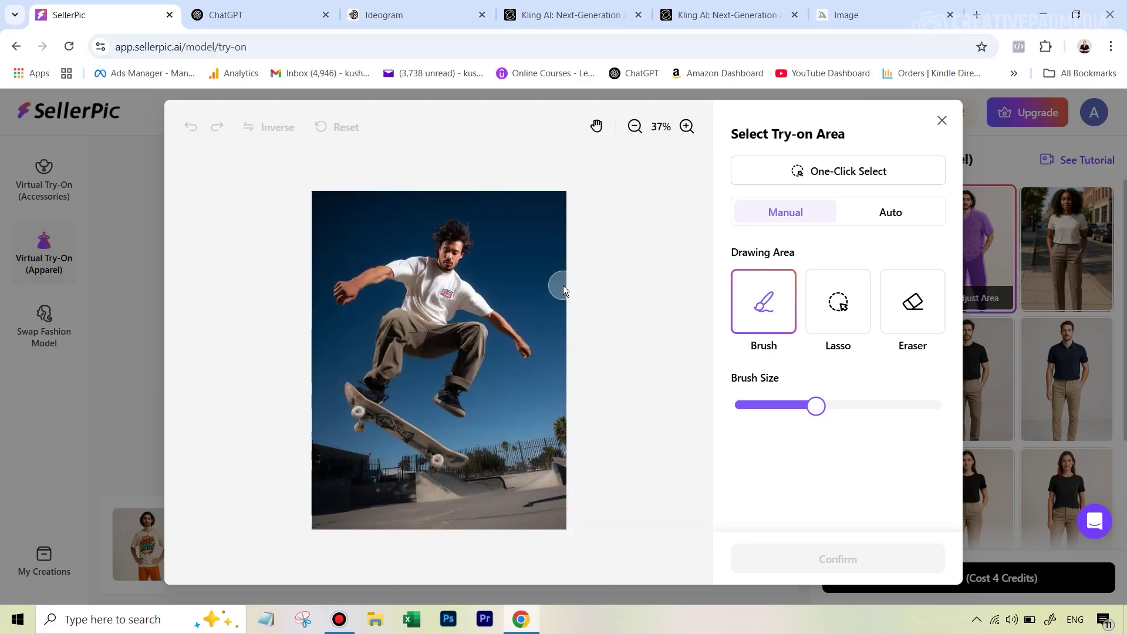
Switch the skateboarder's try-on area selection to the Auto tab for the Select and Deselect tools.
{"action": "left_click", "coordinate": [889, 212]}
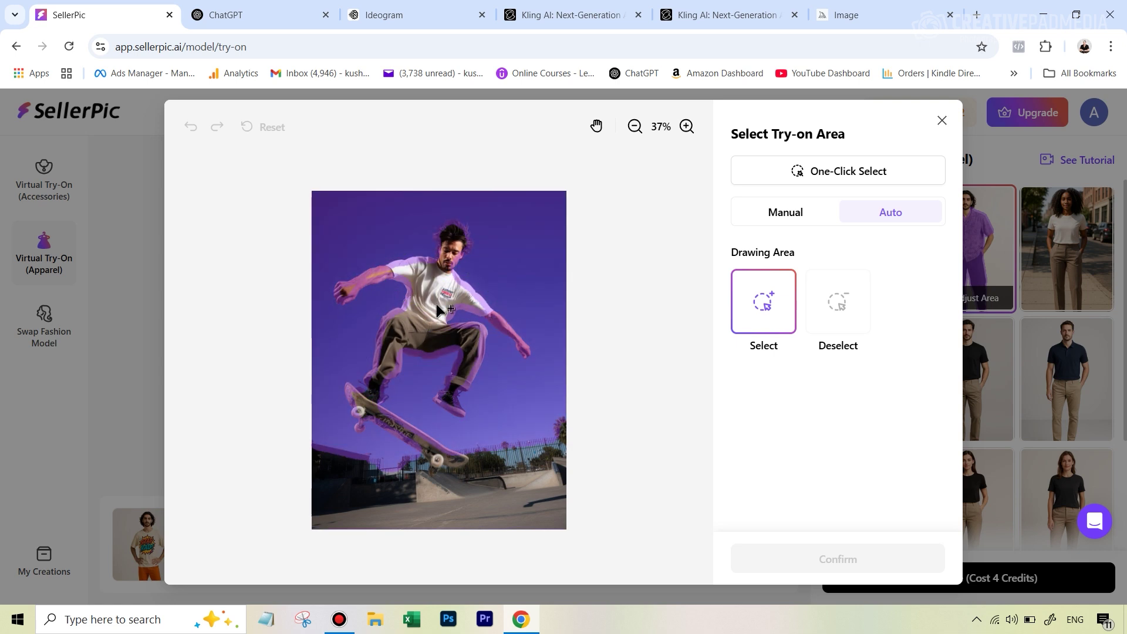
Auto-select the skater's shirt and trousers, deselect his hair and shoes, then switch to Manual mode.
{"action": "left_click", "coordinate": [444, 293]}
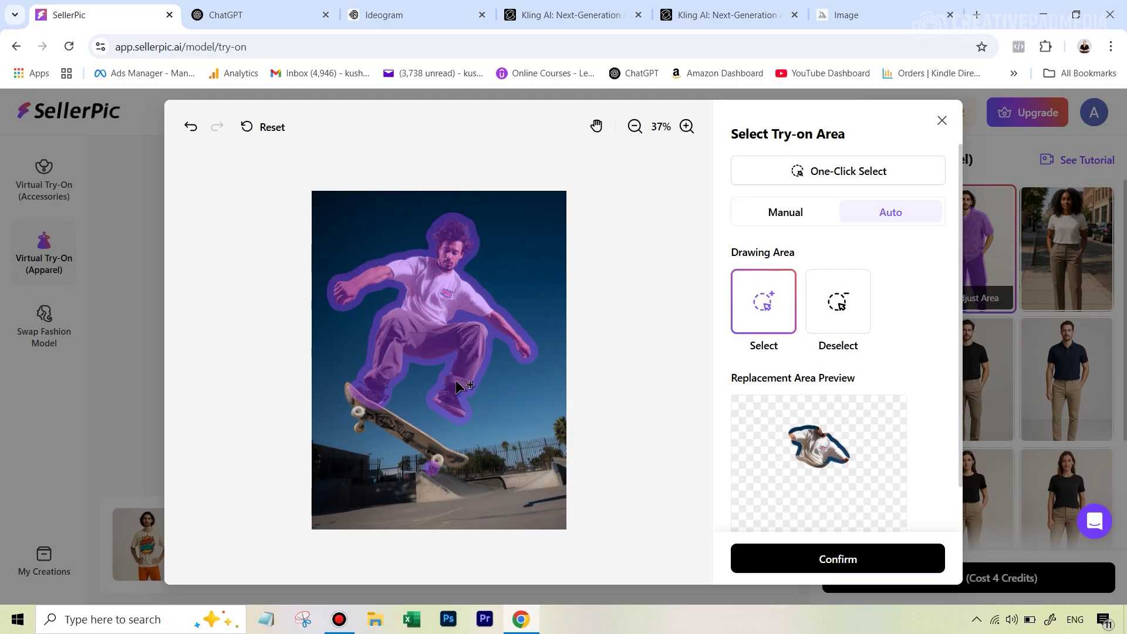
{"action": "left_click", "coordinate": [387, 368]}
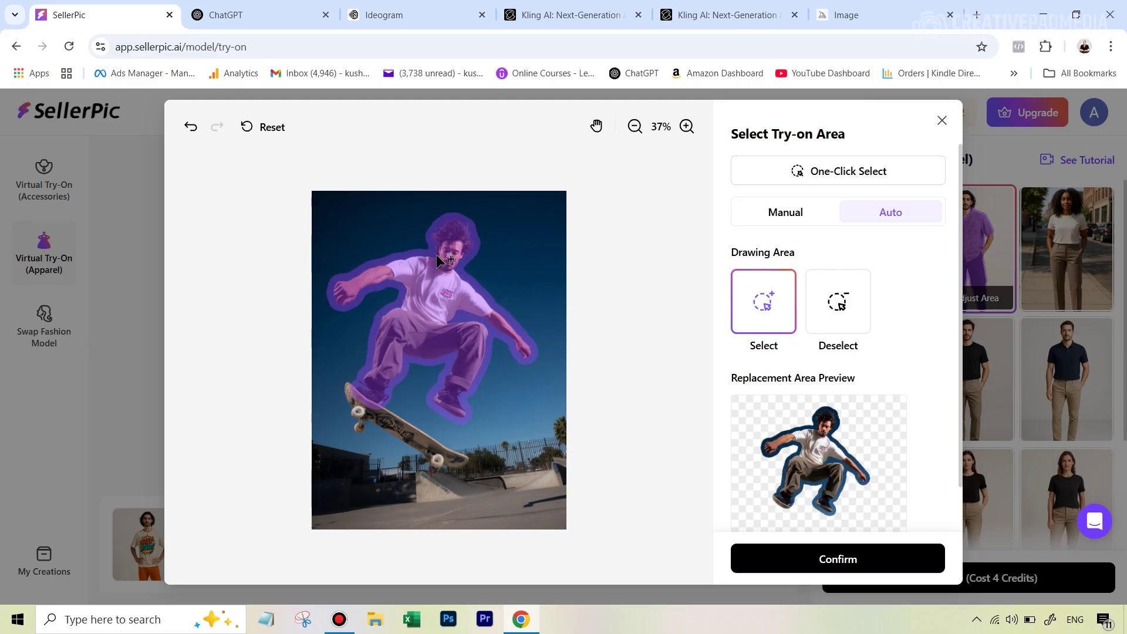
{"action": "left_click", "coordinate": [856, 319]}
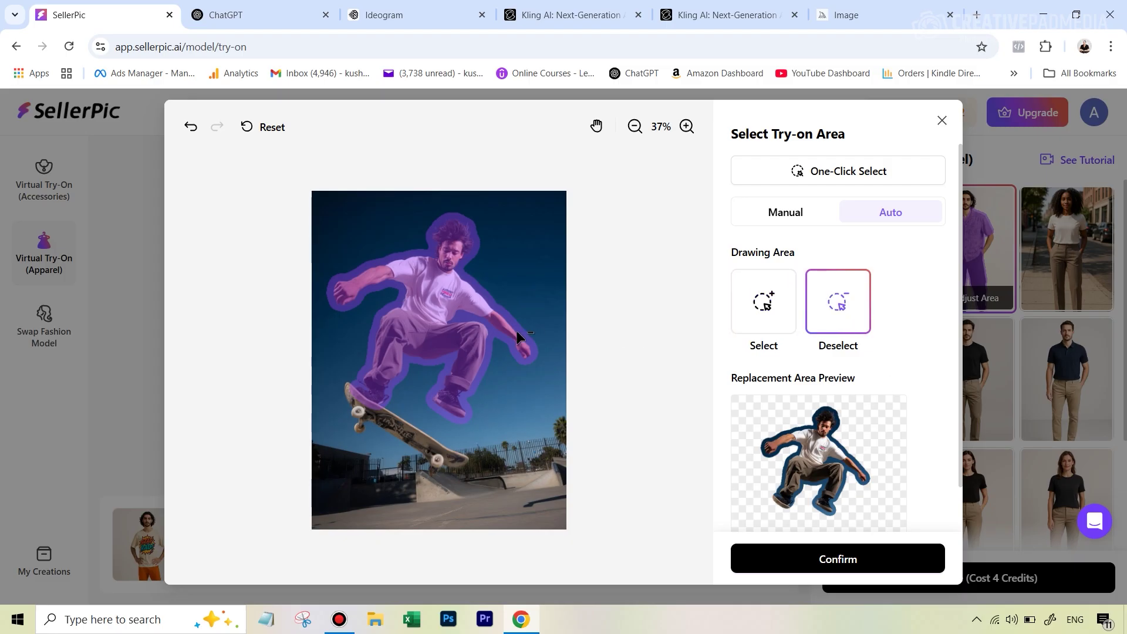
{"action": "left_click", "coordinate": [451, 232]}
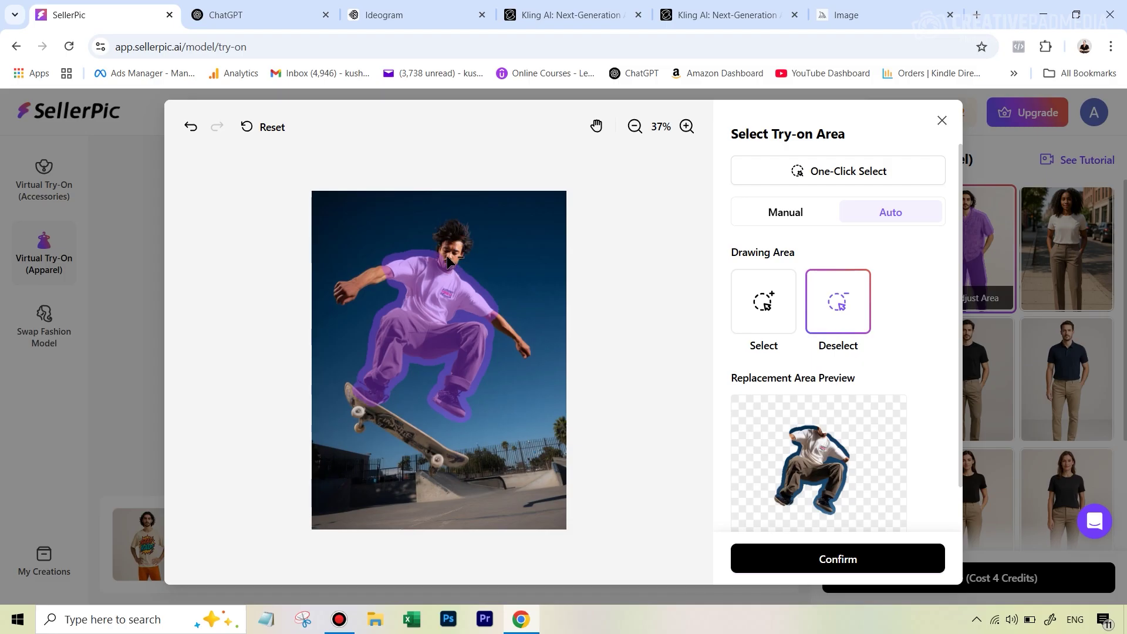
{"action": "left_click", "coordinate": [453, 404]}
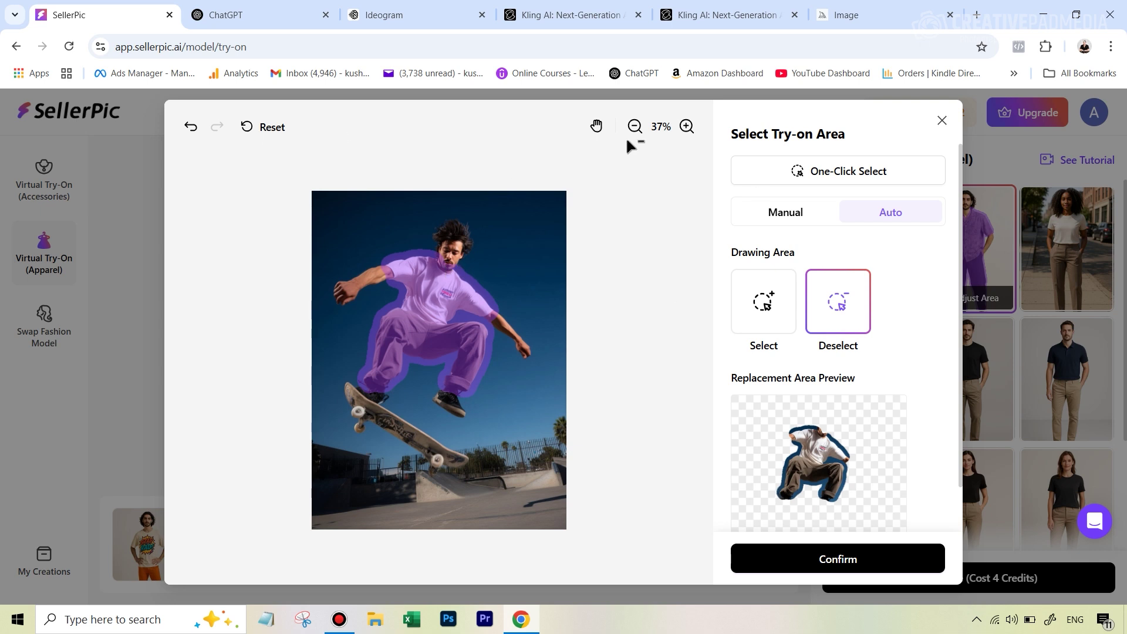
{"action": "left_click", "coordinate": [686, 127]}
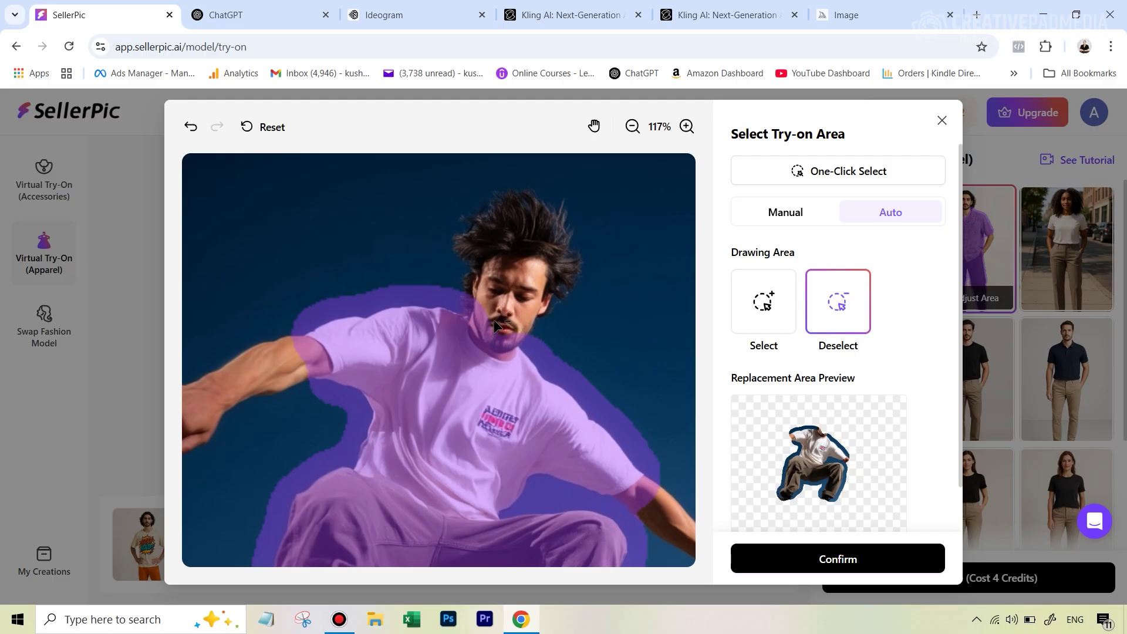
{"action": "left_click", "coordinate": [791, 218]}
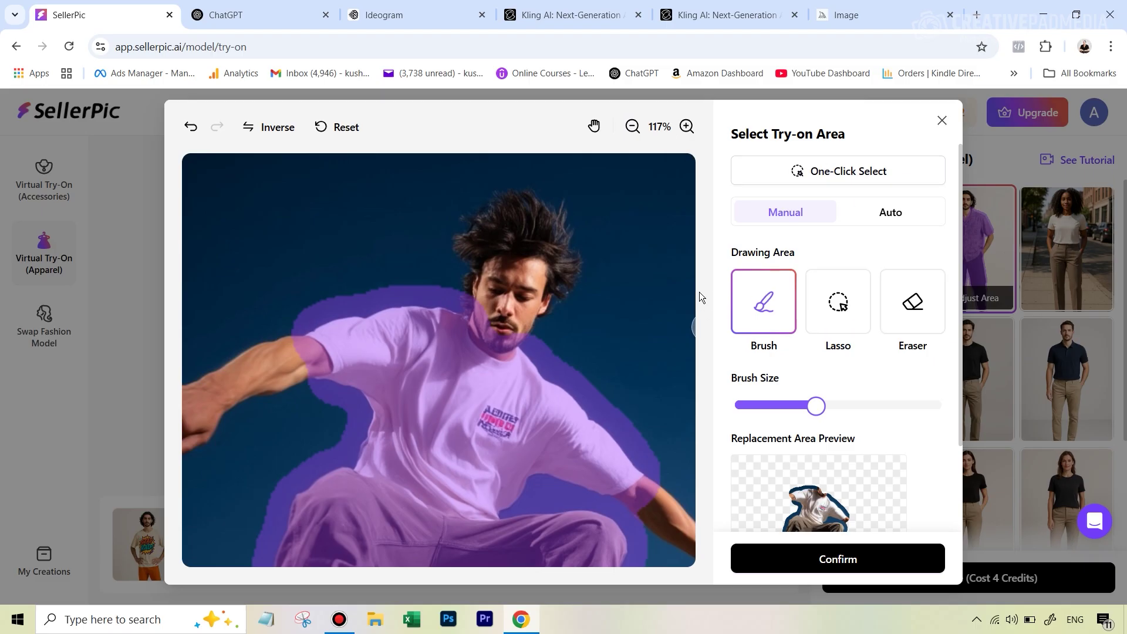
Test the mask with Inverse twice, confirm the shirt-and-trousers area, and generate the try-on.
{"action": "left_click", "coordinate": [288, 130]}
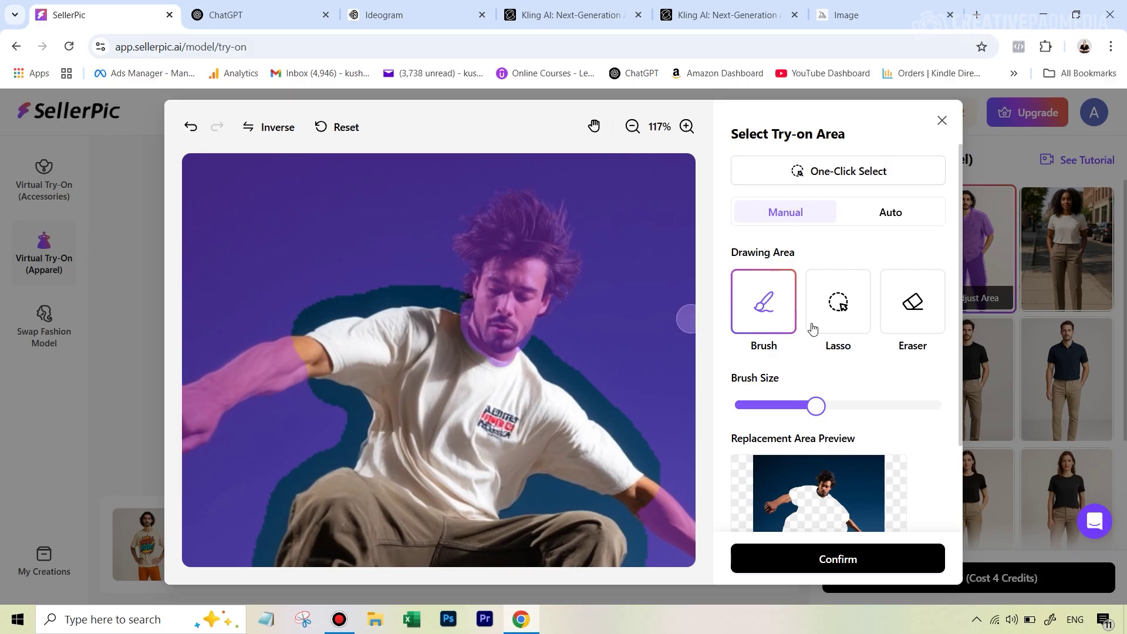
{"action": "left_click", "coordinate": [266, 130]}
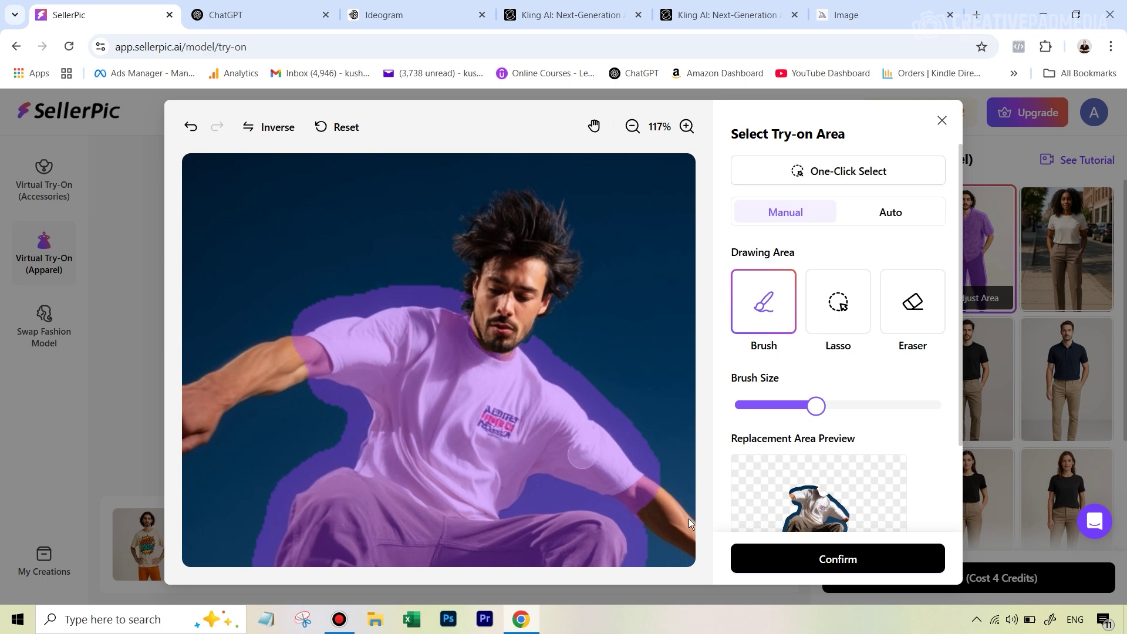
{"action": "left_click", "coordinate": [856, 566]}
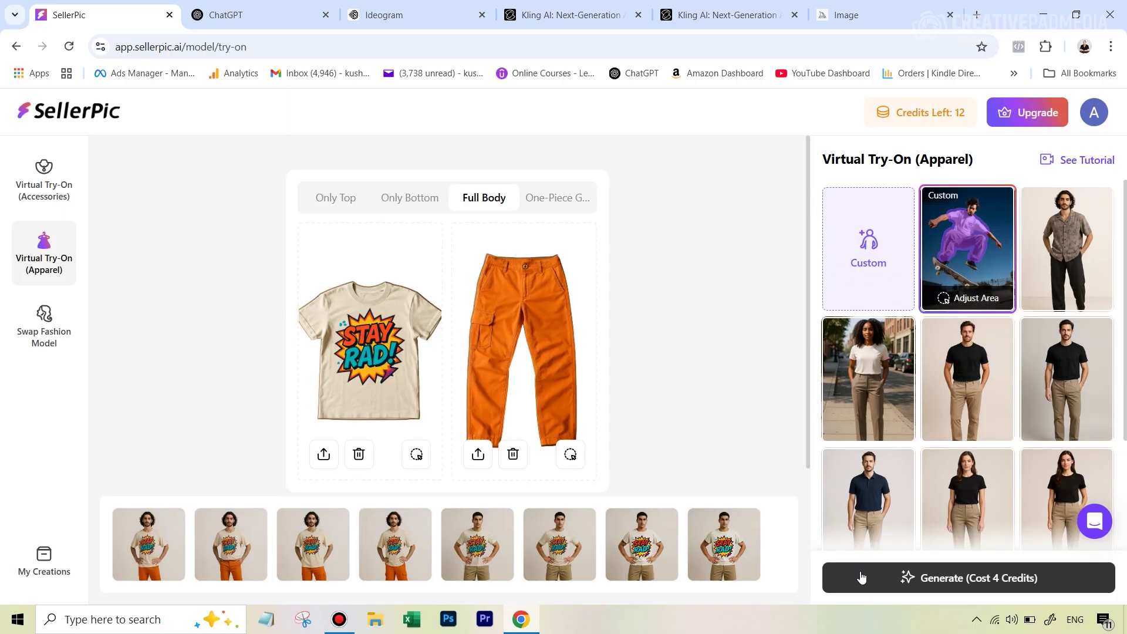
{"action": "left_click", "coordinate": [859, 577]}
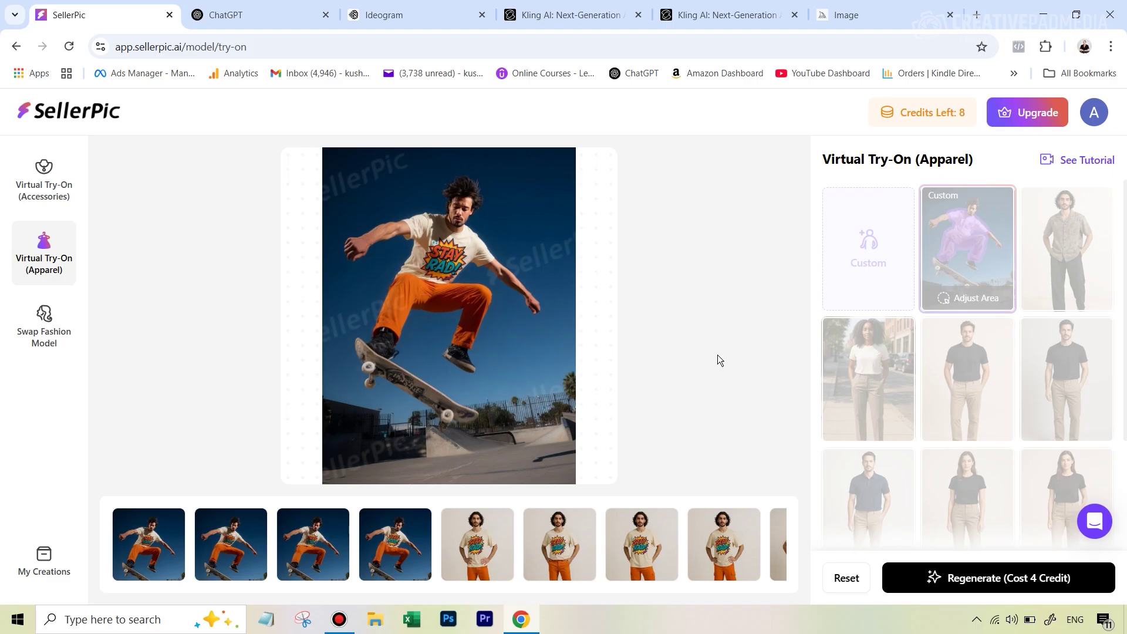
Open the generated skateboarder result in the 'STAY RAD!' tee and orange trousers in Preview.
{"action": "left_click", "coordinate": [545, 314]}
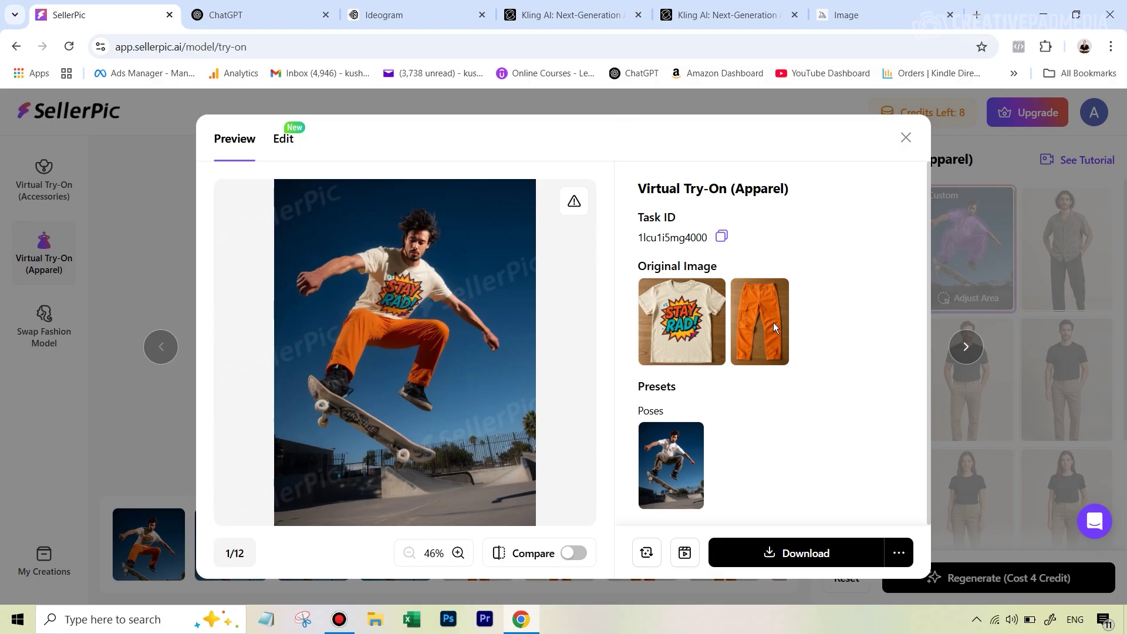
Preview the third, second, first and then fourth skateboarder try-on results in turn.
{"action": "left_click", "coordinate": [905, 138]}
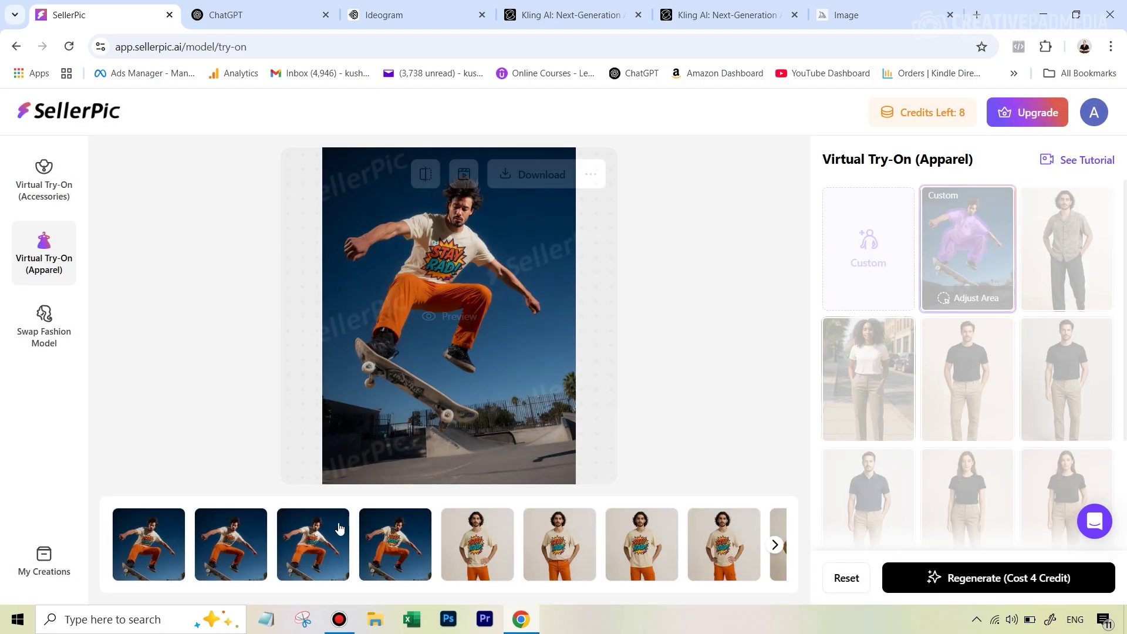
{"action": "left_click", "coordinate": [331, 525]}
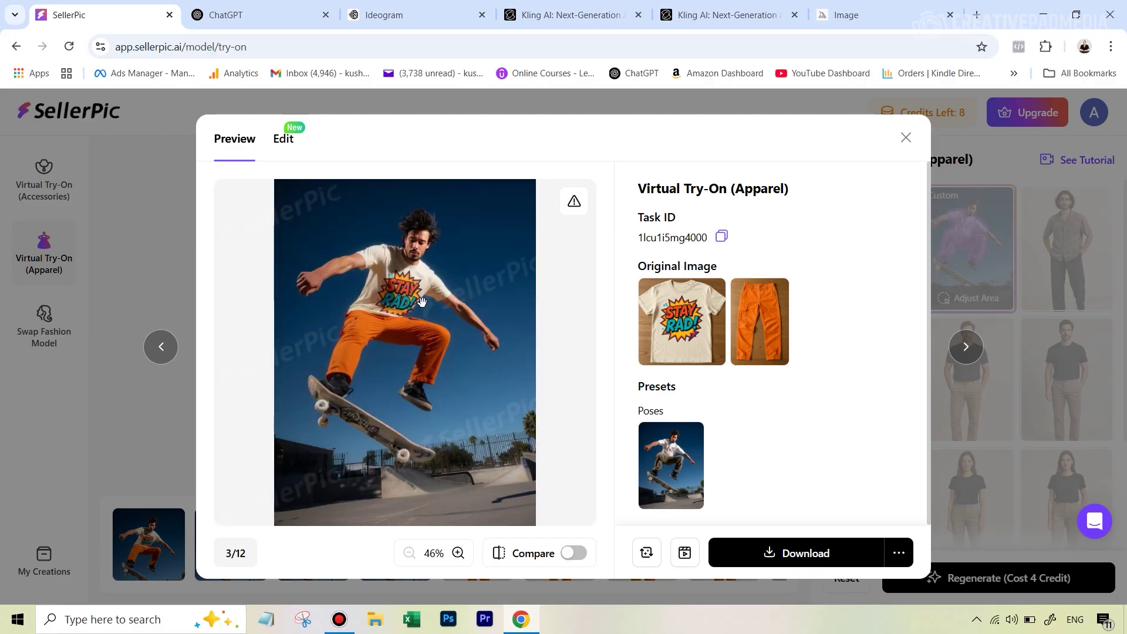
{"action": "left_click", "coordinate": [905, 138]}
{"action": "left_click", "coordinate": [384, 433]}
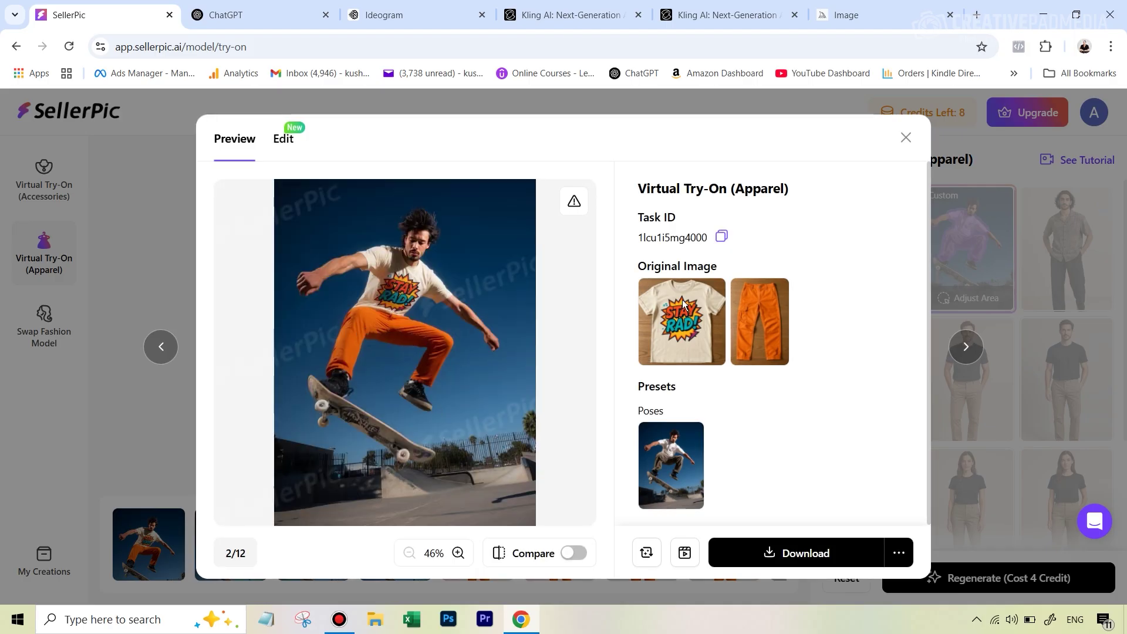
{"action": "left_click", "coordinate": [912, 139]}
{"action": "left_click", "coordinate": [141, 542]}
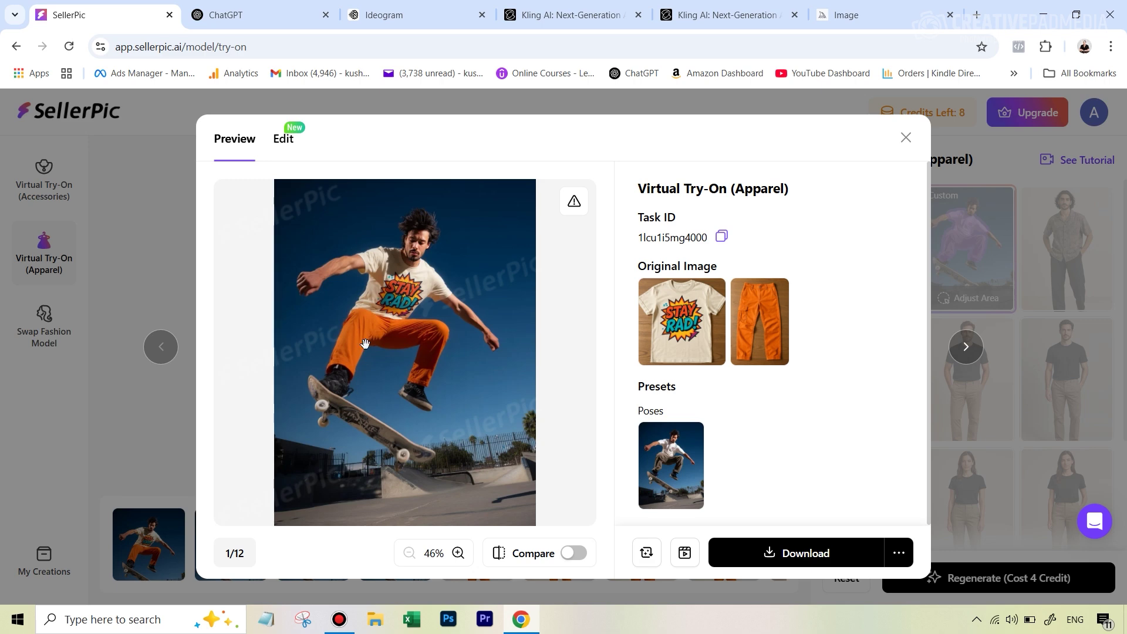
{"action": "left_click", "coordinate": [910, 142]}
{"action": "left_click", "coordinate": [385, 544]}
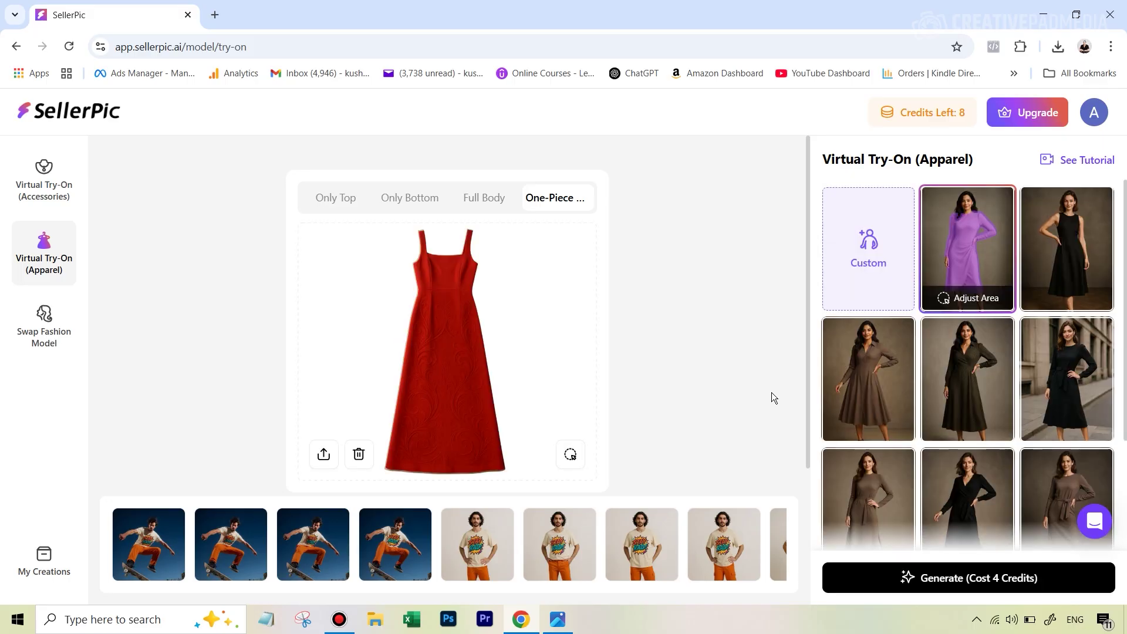
Choose the black-dress preset model and generate the red-dress try-on for 4 credits.
{"action": "mouse_move", "coordinate": [1097, 275]}
{"action": "left_click", "coordinate": [1062, 227]}
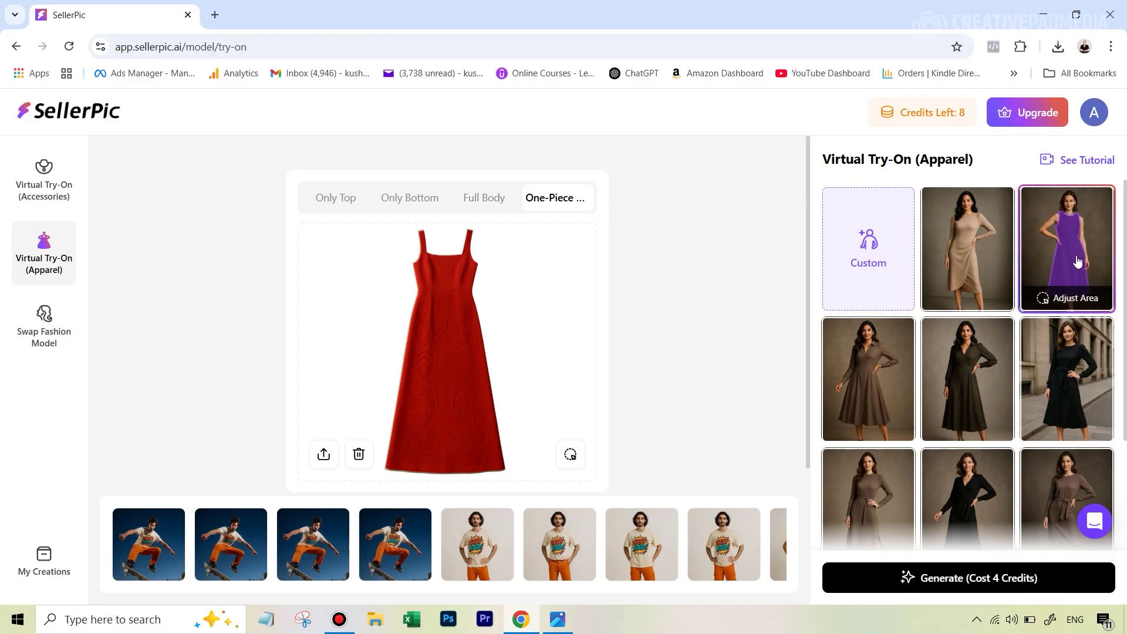
{"action": "left_click", "coordinate": [996, 578]}
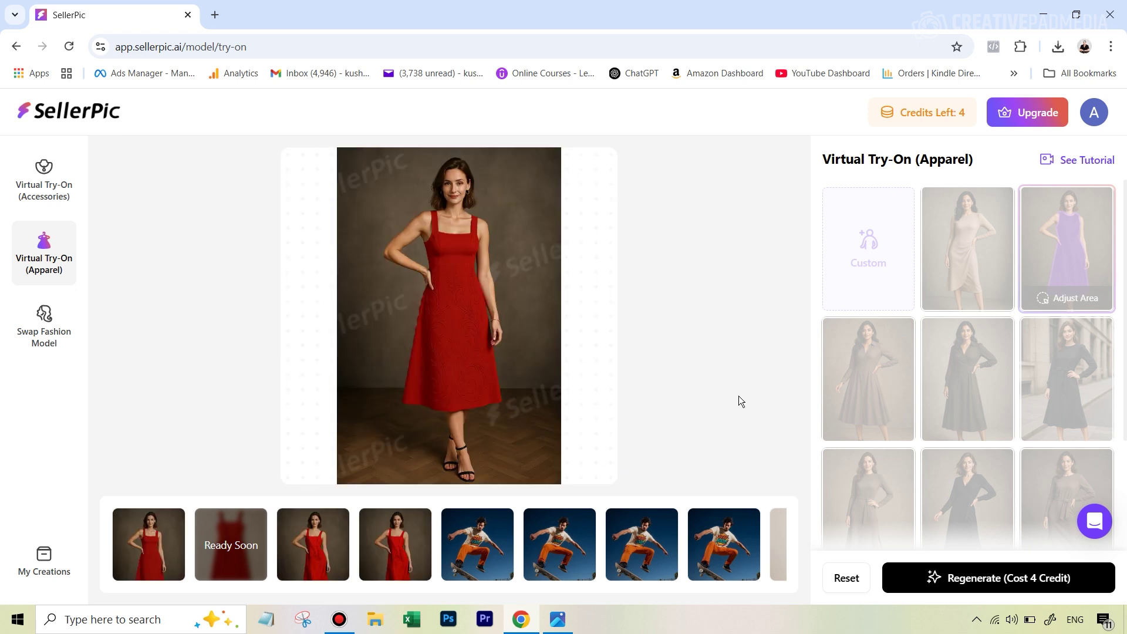
Open the red-dress try-on result in Preview for a closer look.
{"action": "left_click", "coordinate": [449, 317]}
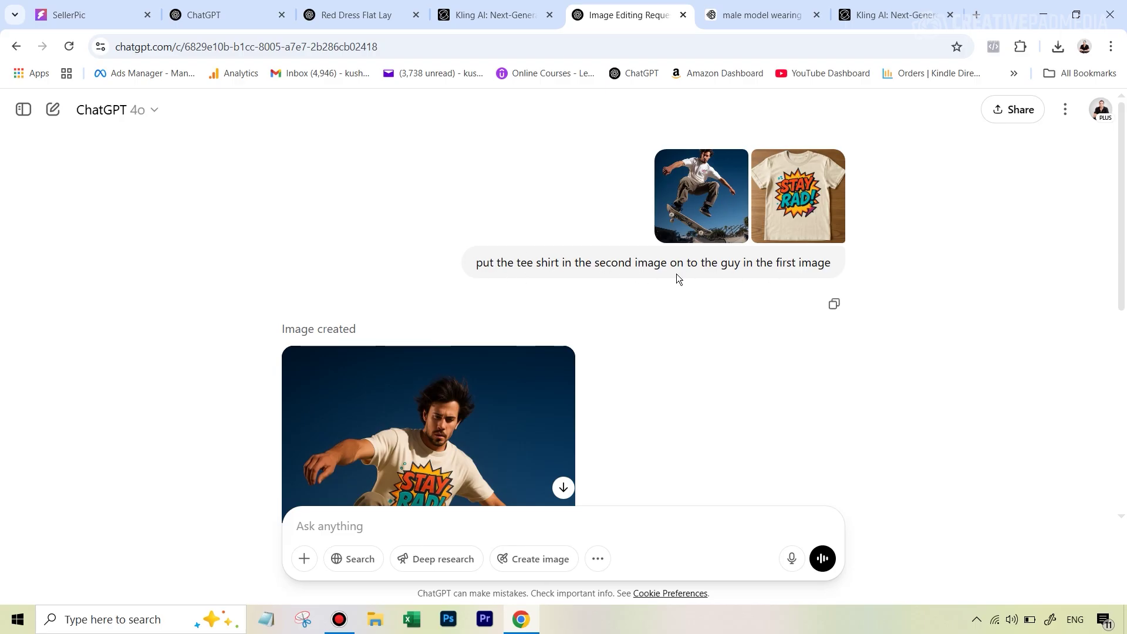
Download ChatGPT's skateboarder image in the 'STAY RAD!' tee as a PNG and open the file.
{"action": "scroll", "coordinate": [636, 362], "scroll_direction": "down", "scroll_amount": 3}
{"action": "left_click", "coordinate": [555, 230]}
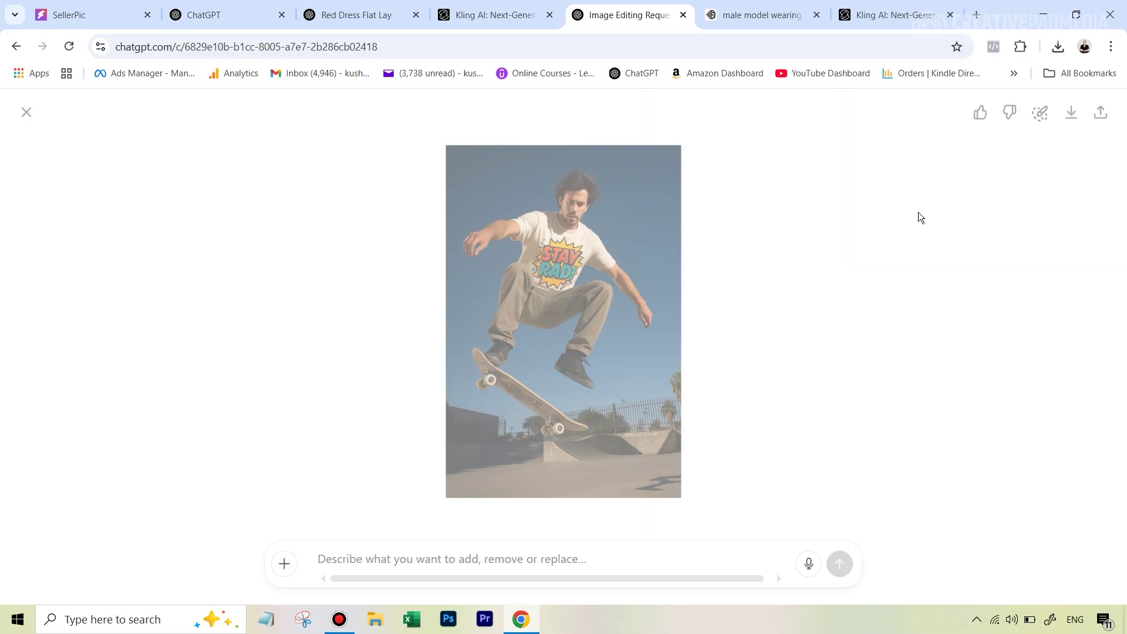
{"action": "left_click", "coordinate": [1072, 115]}
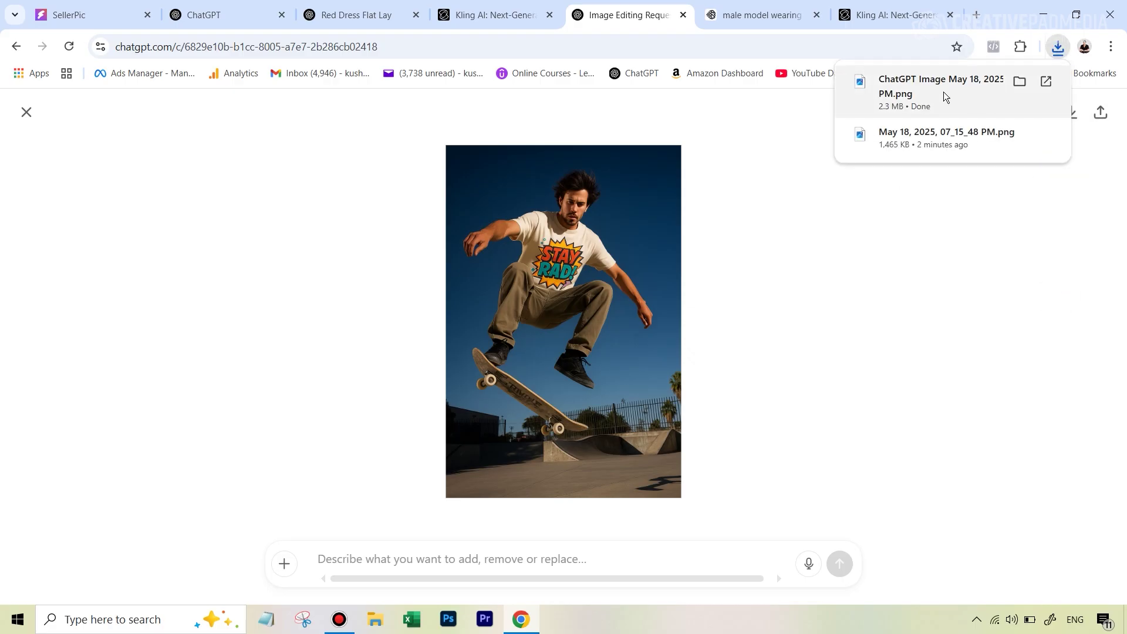
{"action": "left_click", "coordinate": [942, 91]}
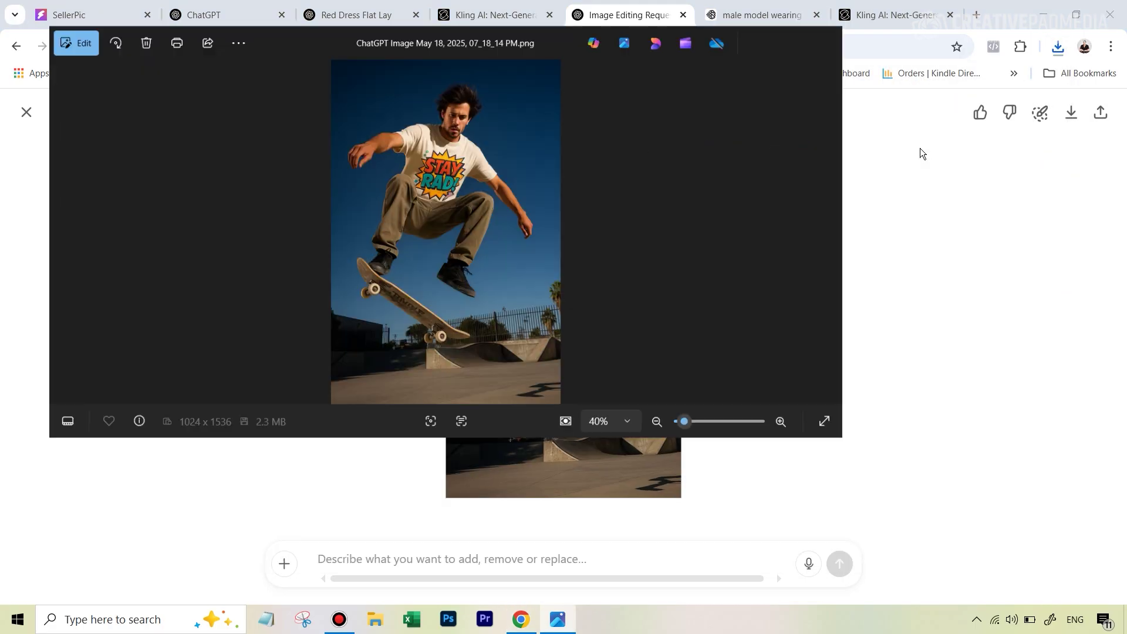
Maximize the Photos window to view the ChatGPT image full screen, then return to Kling.
{"action": "left_click", "coordinate": [919, 151]}
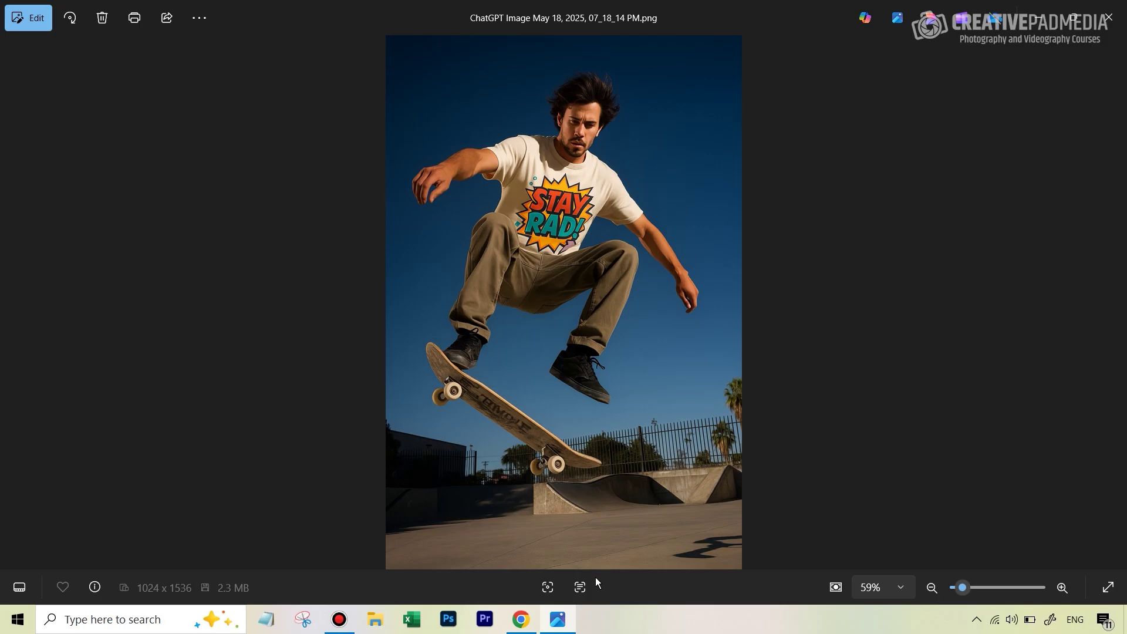
{"action": "left_click", "coordinate": [521, 620]}
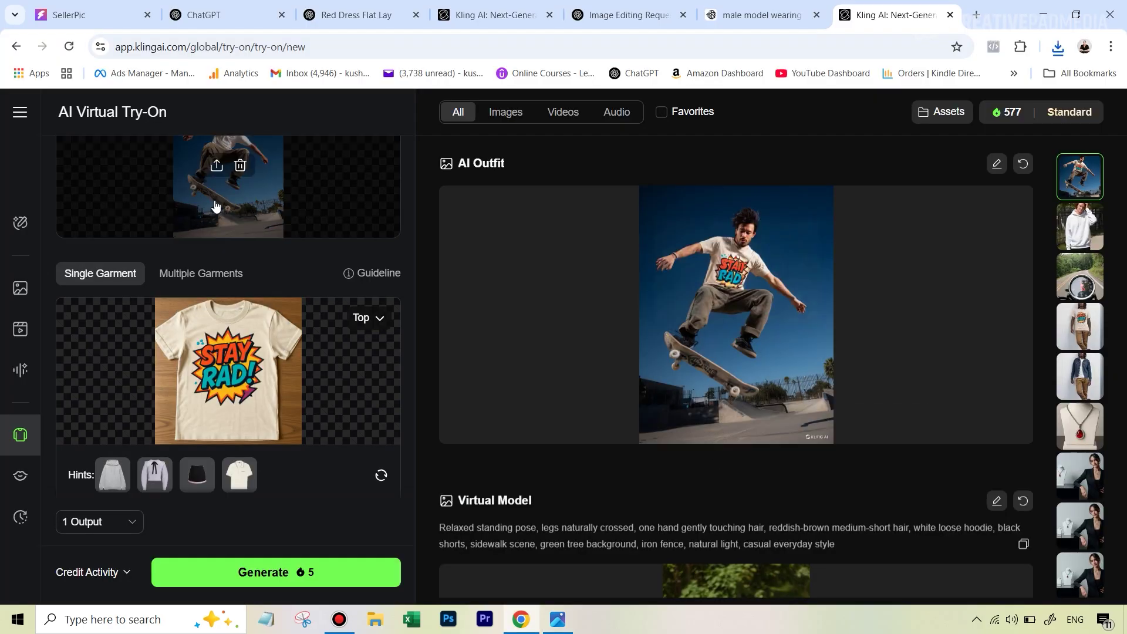
Scroll Kling's left panel up to the skateboarder's try-on result in the 'STAY RAD!' tee.
{"action": "scroll", "coordinate": [295, 241], "scroll_direction": "up", "scroll_amount": 2}
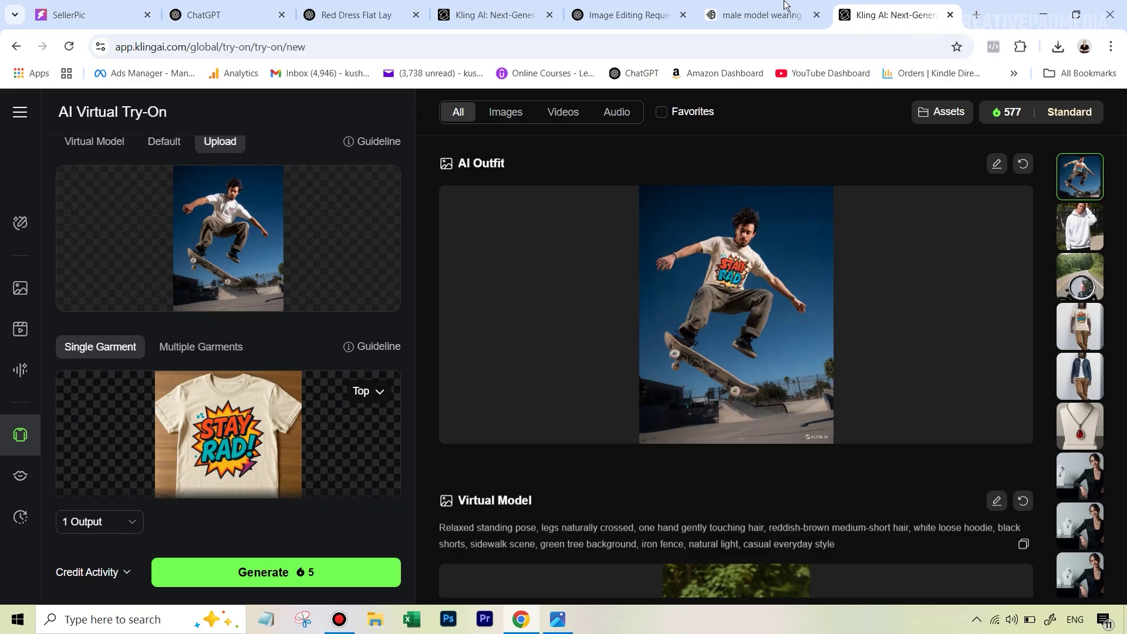
Bring up the Ideogram Magic Fill canvas showing the 'STAY RAD!' tee beside the skateboarder.
{"action": "left_click", "coordinate": [763, 15]}
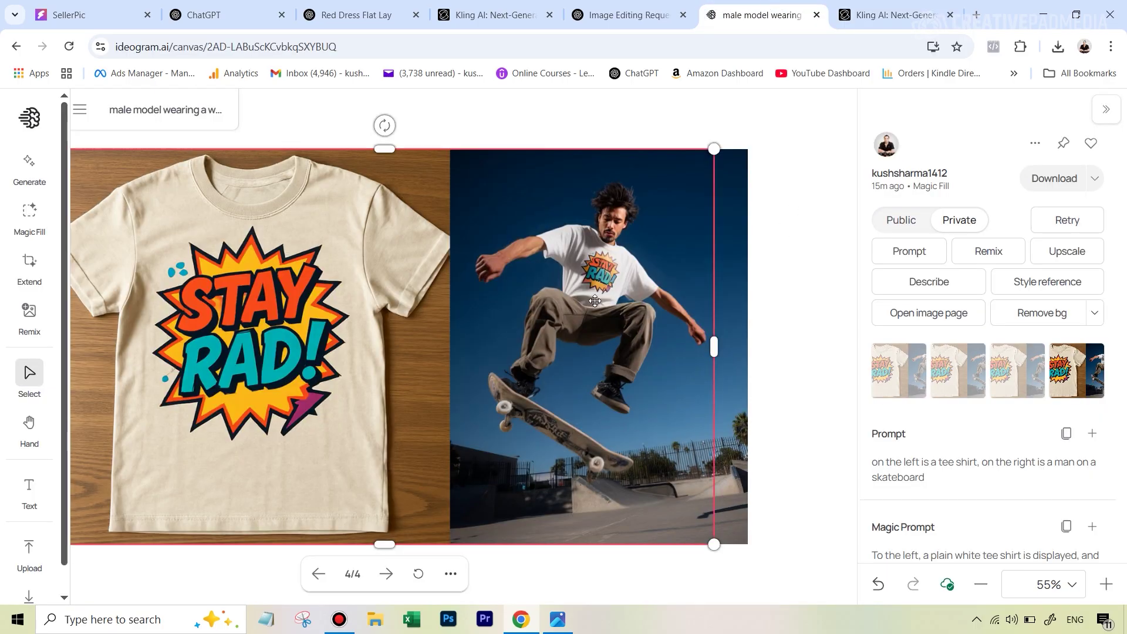